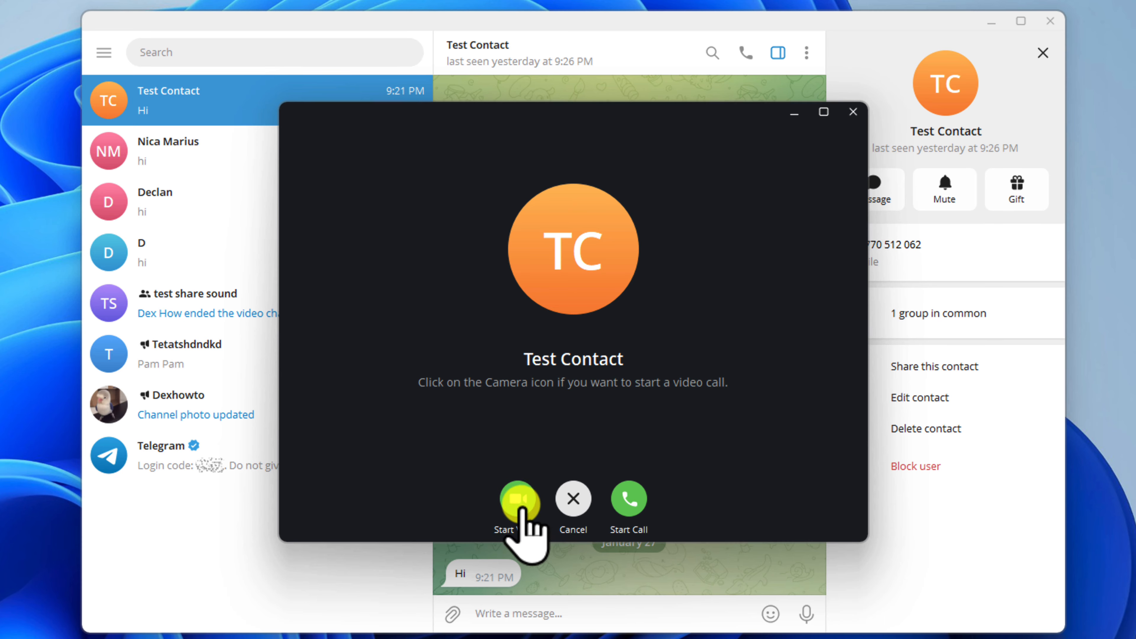
# Step: Start a video call with Test Contact and check which camera devices are available during the call
pyautogui.click(521, 503)
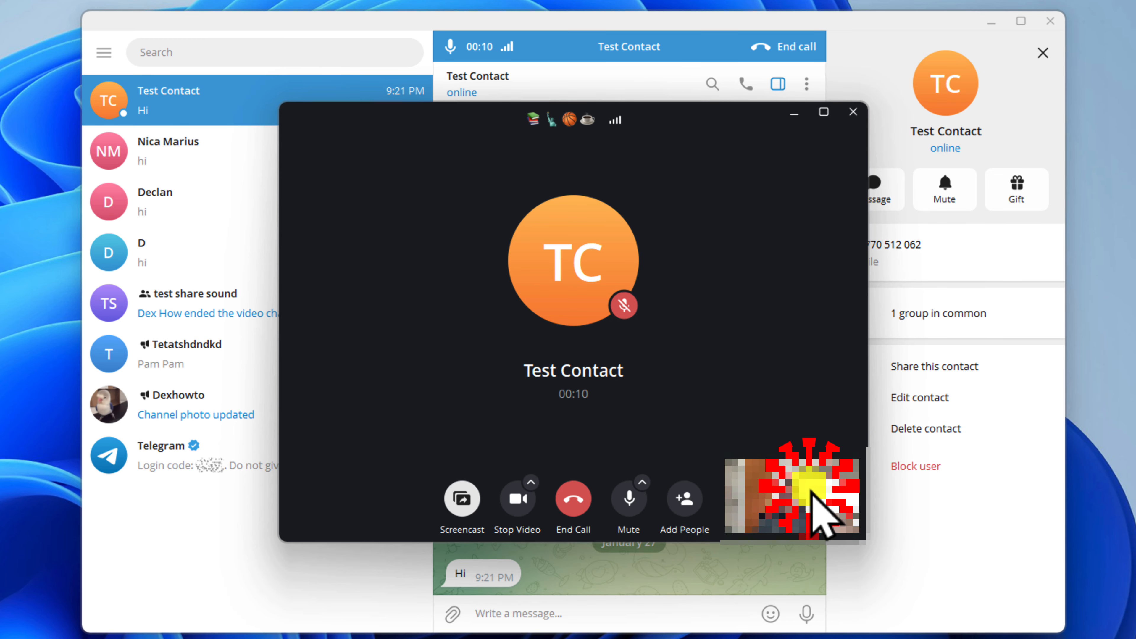
pyautogui.click(531, 483)
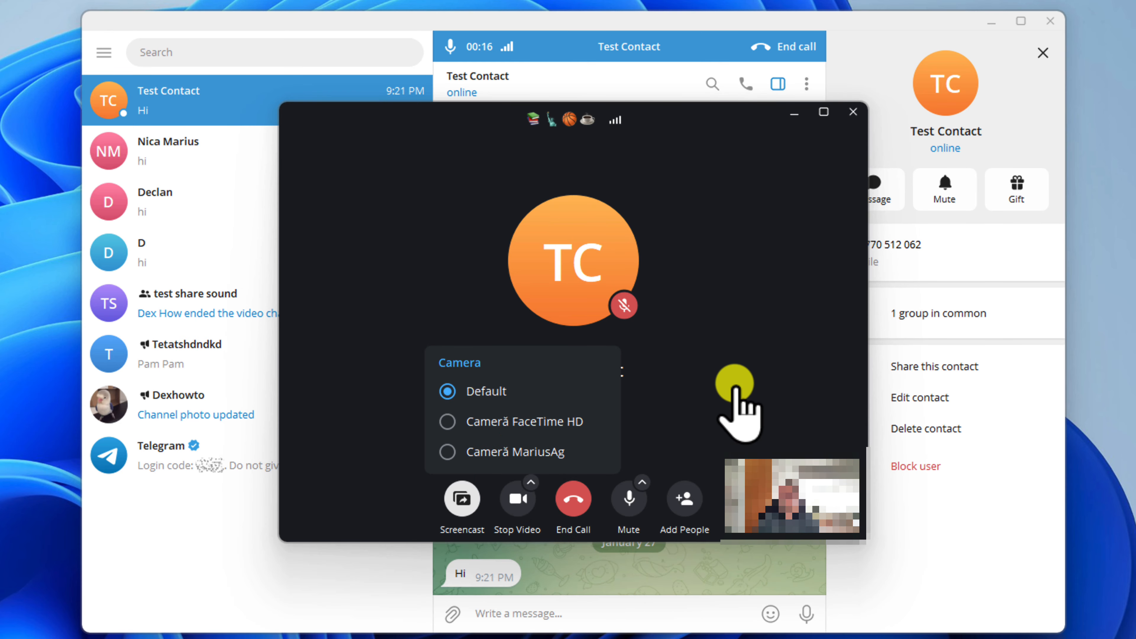
pyautogui.click(712, 380)
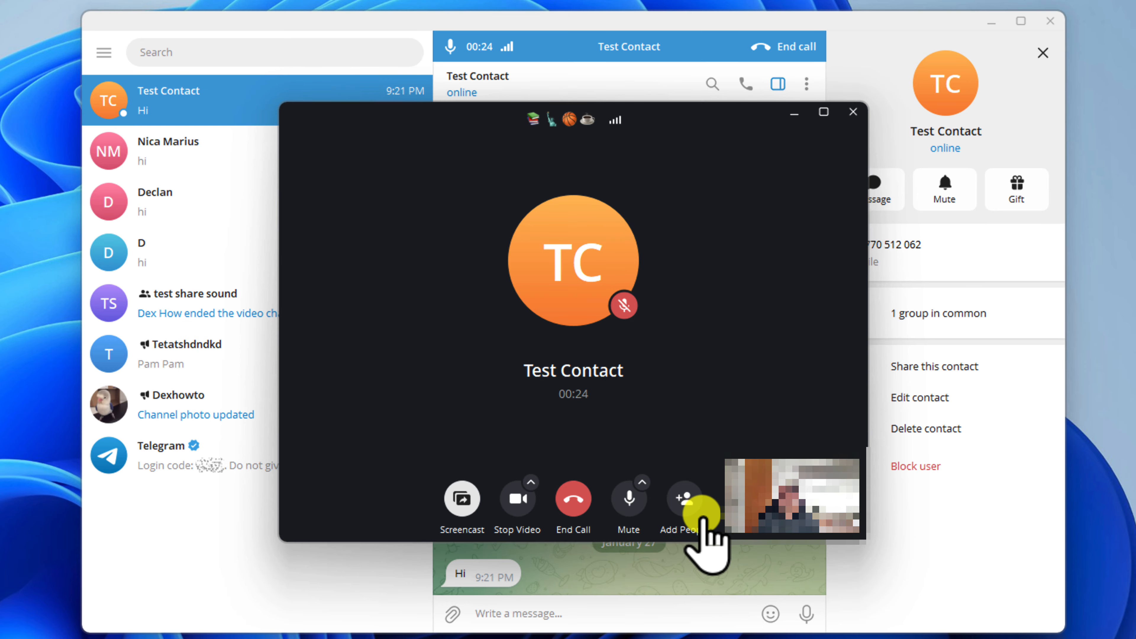
# Step: Mute the microphone in the ongoing video call and end the call
pyautogui.click(638, 495)
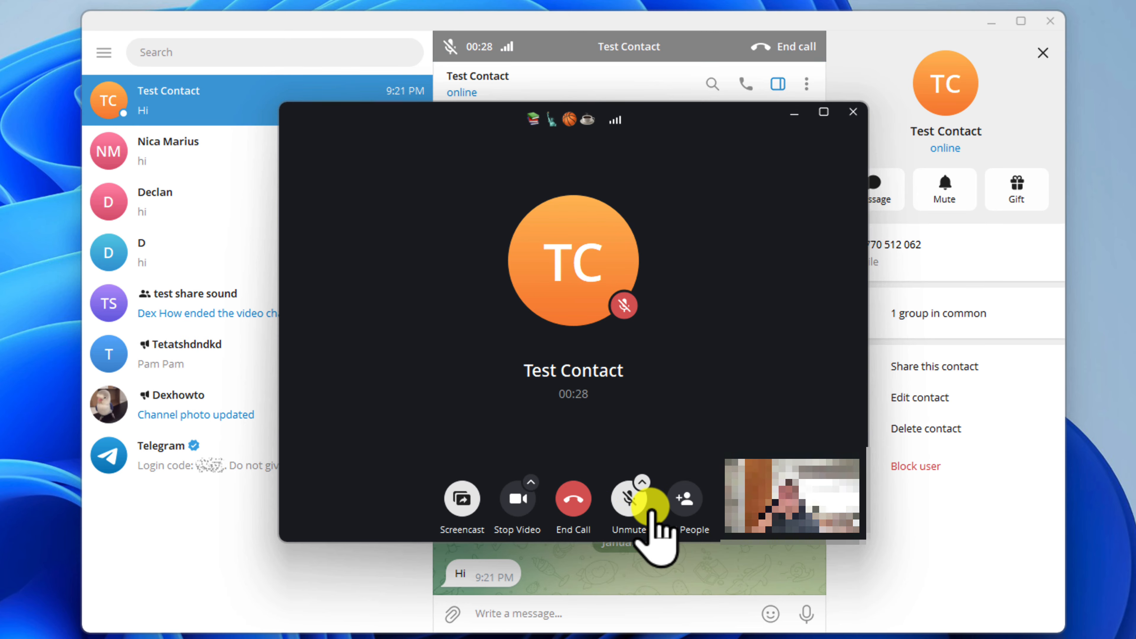
pyautogui.click(574, 498)
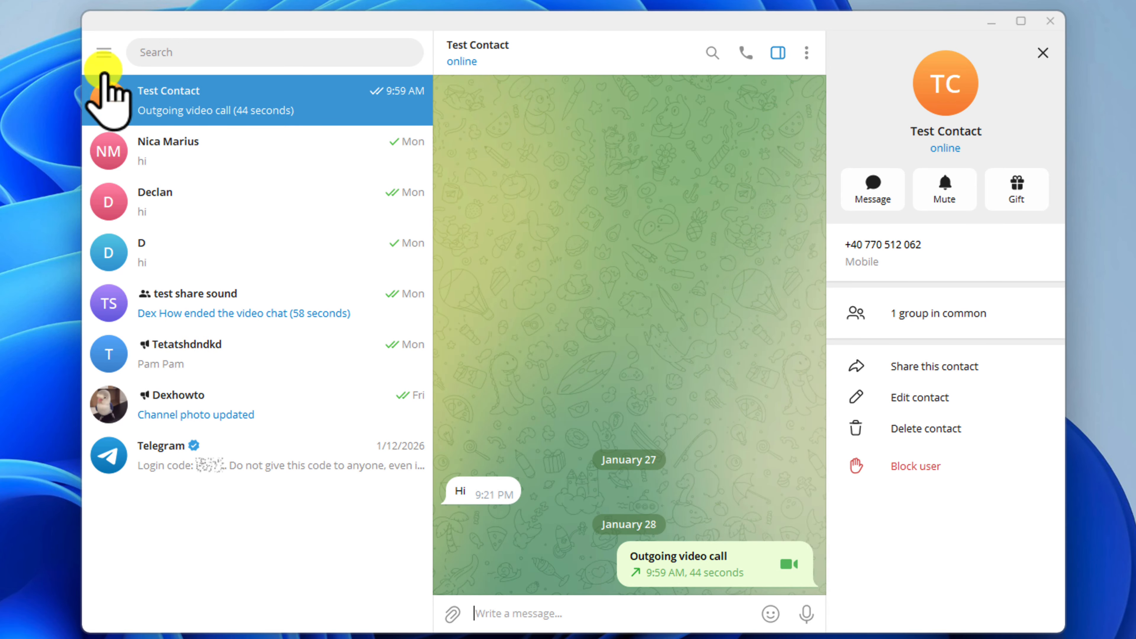
# Step: Create a new group named "test video call group" with Test Contact as its member
pyautogui.click(106, 53)
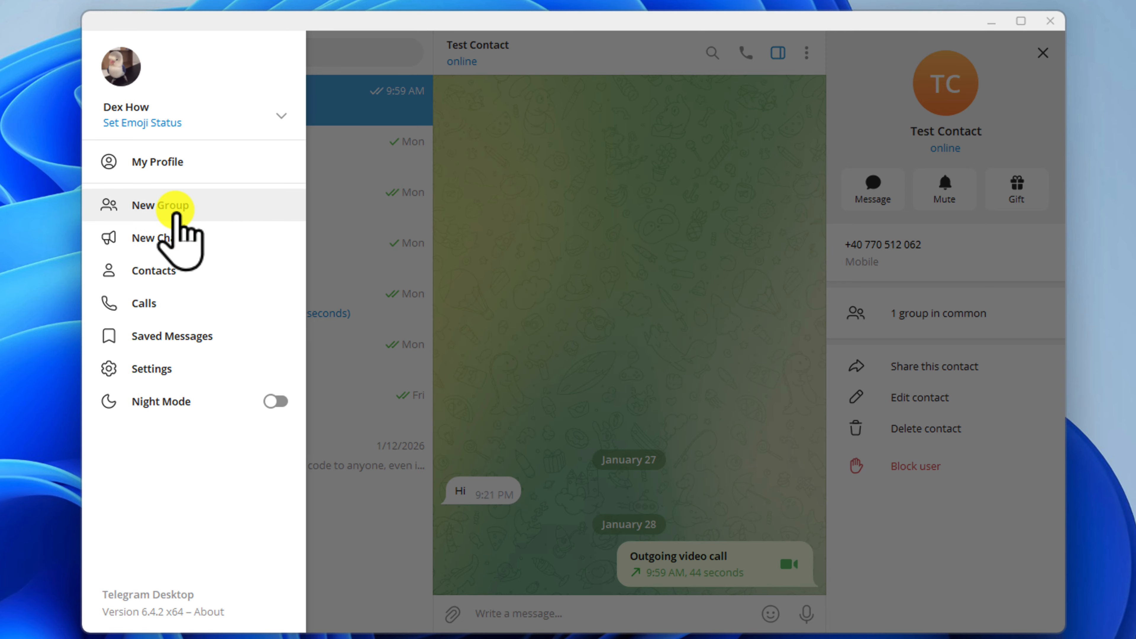
pyautogui.click(174, 207)
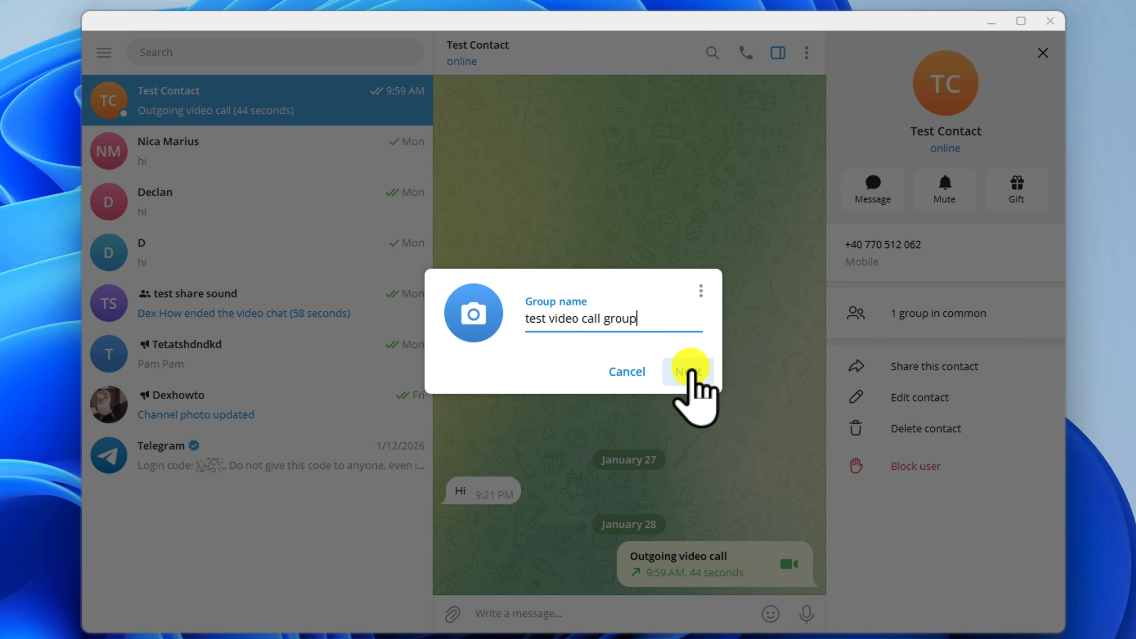
pyautogui.click(690, 375)
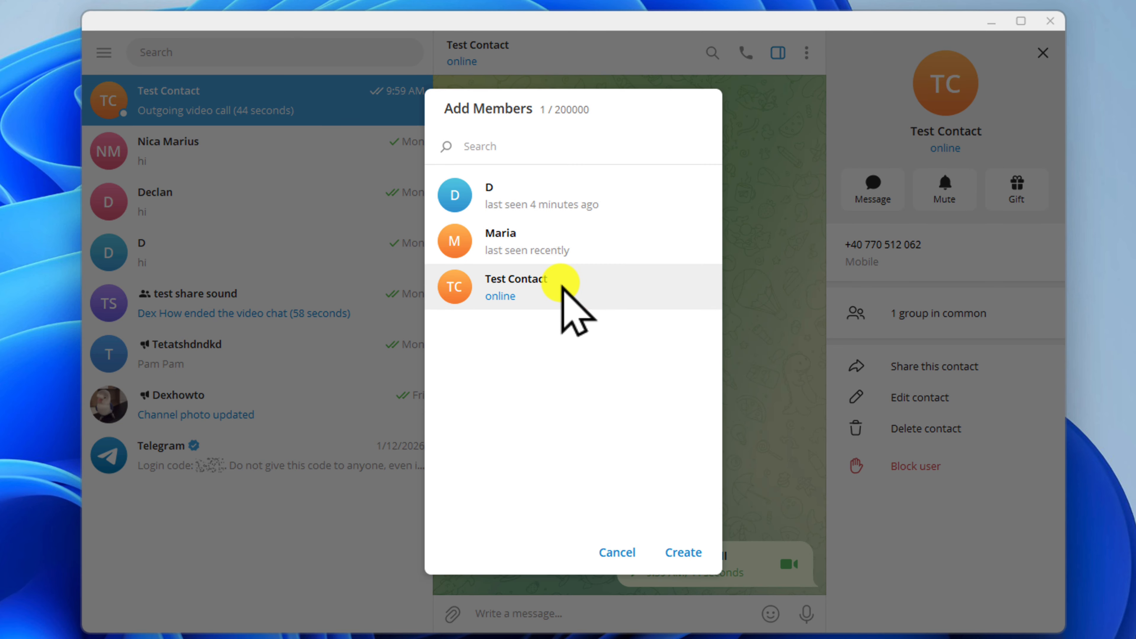
pyautogui.click(604, 280)
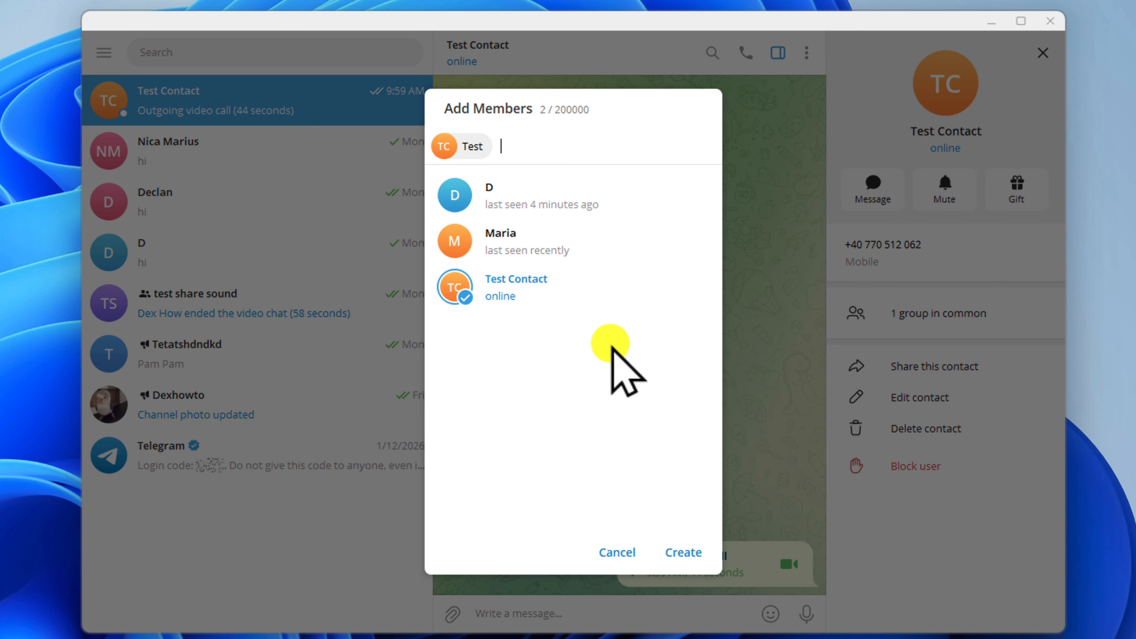
pyautogui.click(682, 553)
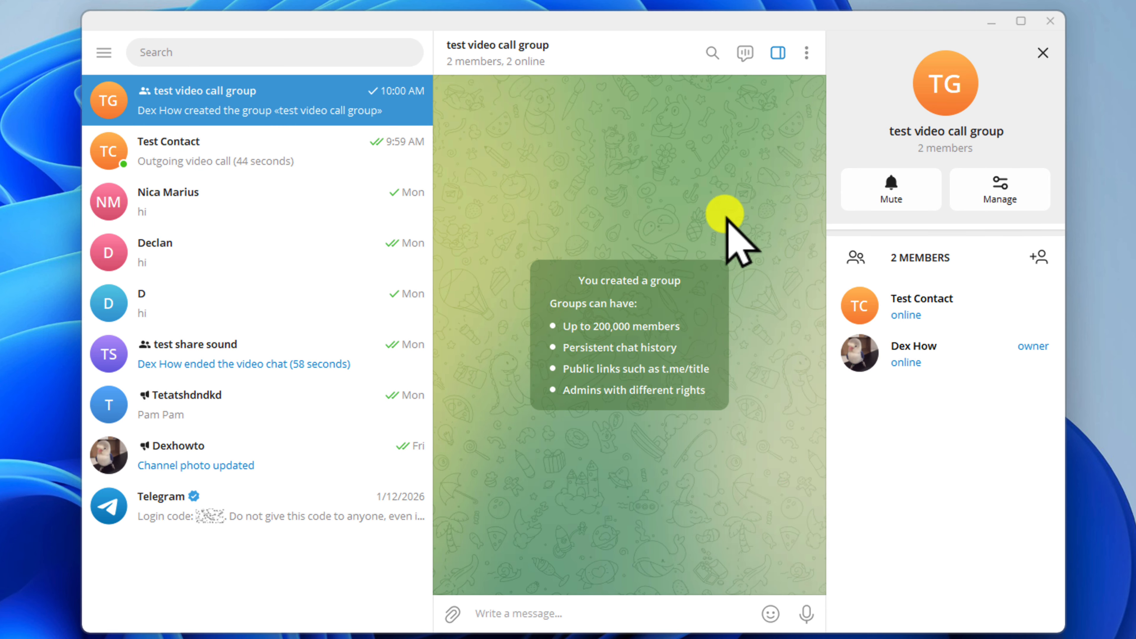
# Step: Start a video chat in the new group, displayed as test video call group instead of the personal account
pyautogui.click(743, 51)
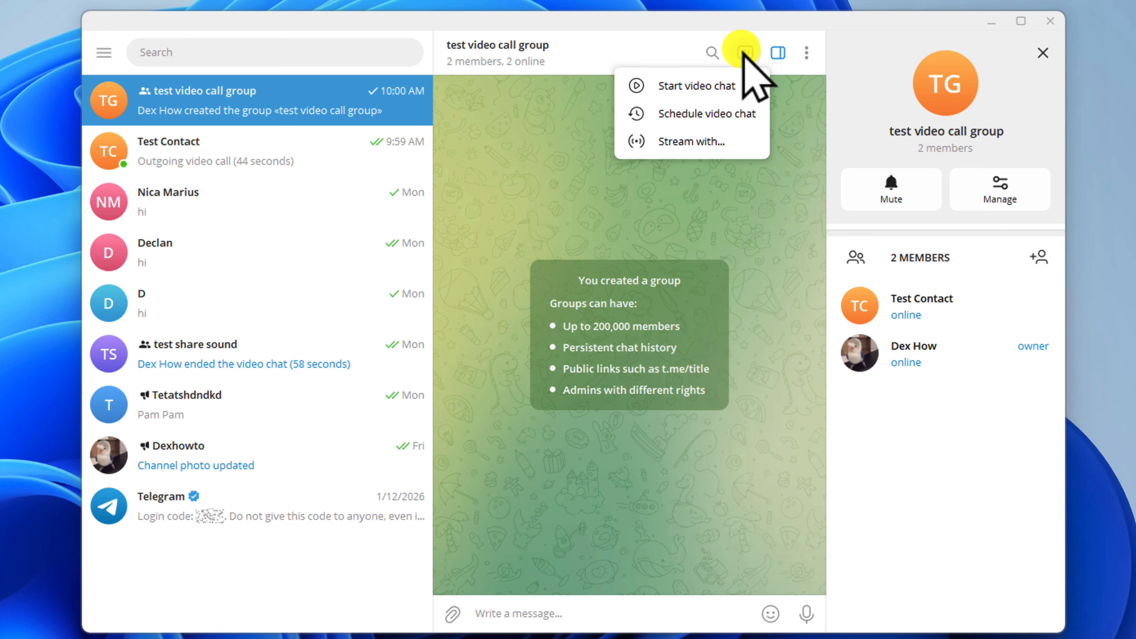
pyautogui.click(714, 89)
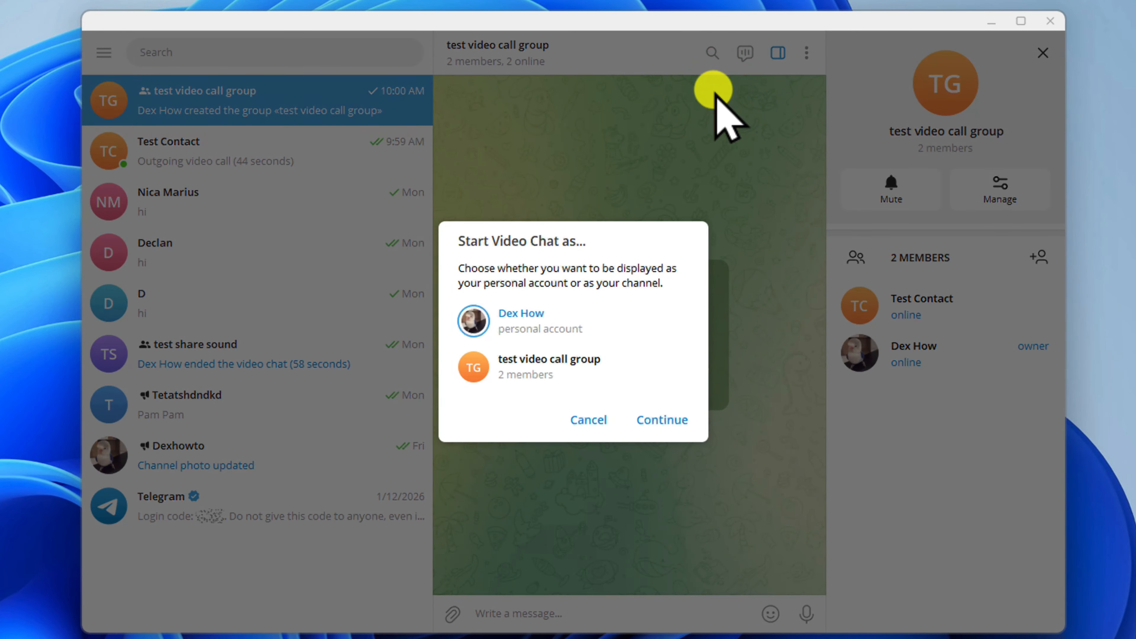
pyautogui.click(539, 367)
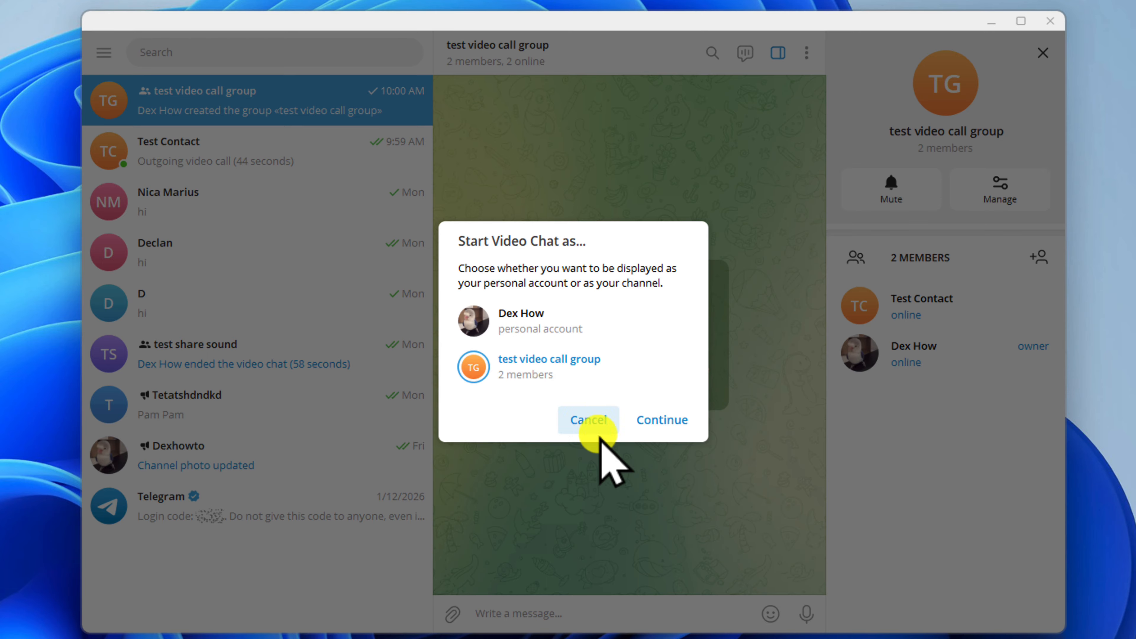
pyautogui.click(649, 423)
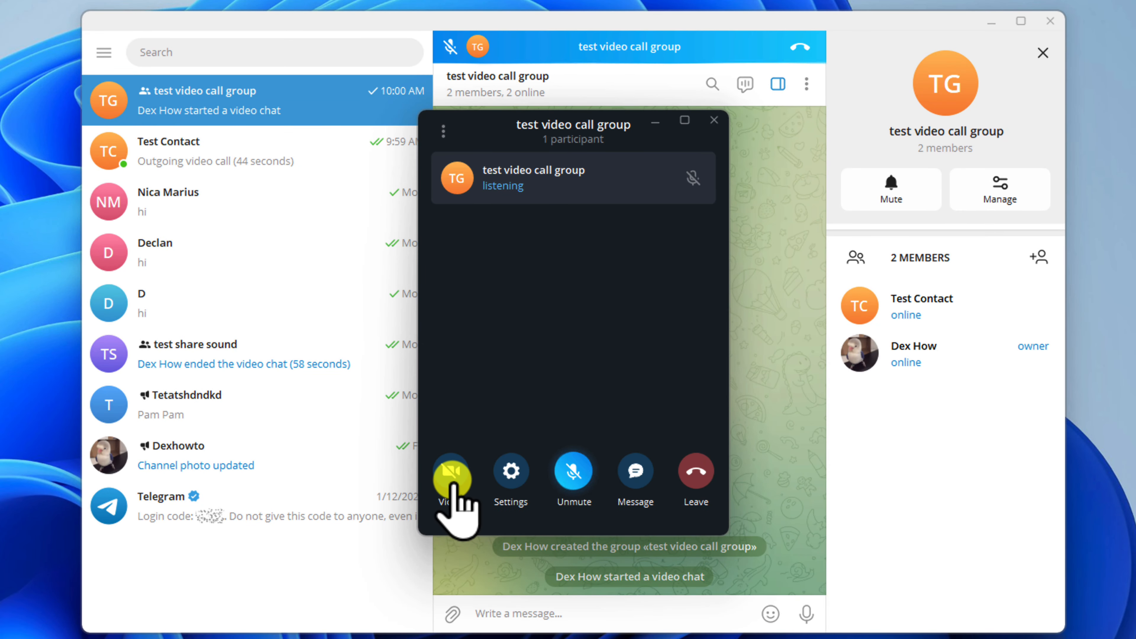
# Step: Turn the camera on in the group video chat and switch it off again
pyautogui.click(452, 474)
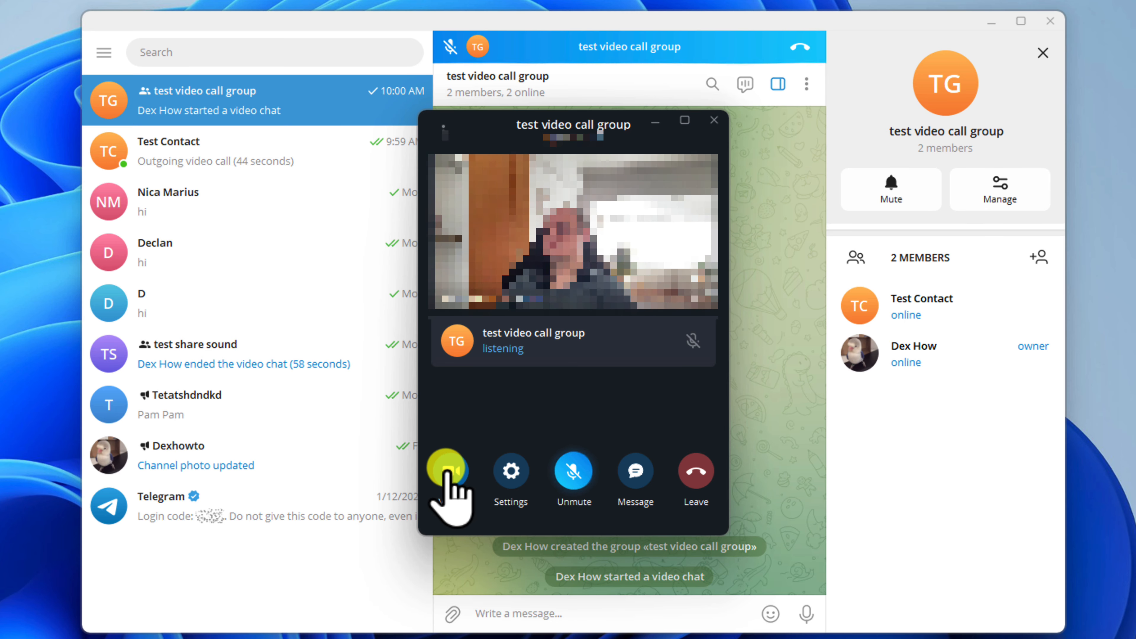
pyautogui.click(446, 469)
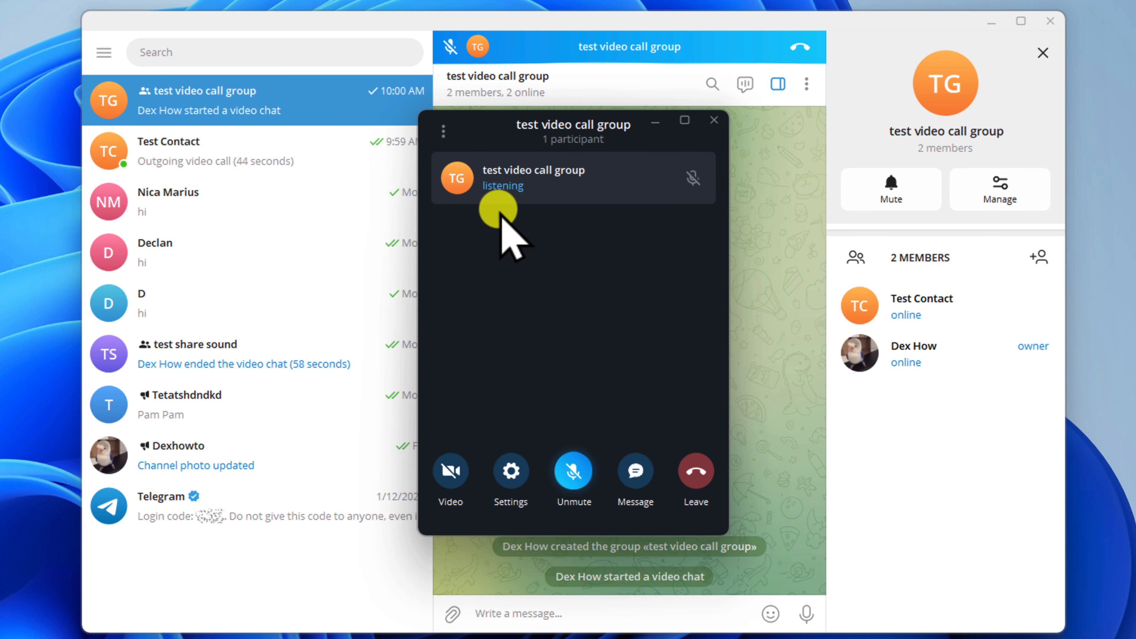
# Step: Enable muting of new participants, noise suppression and the push-to-talk shortcut in the video chat settings
pyautogui.click(444, 132)
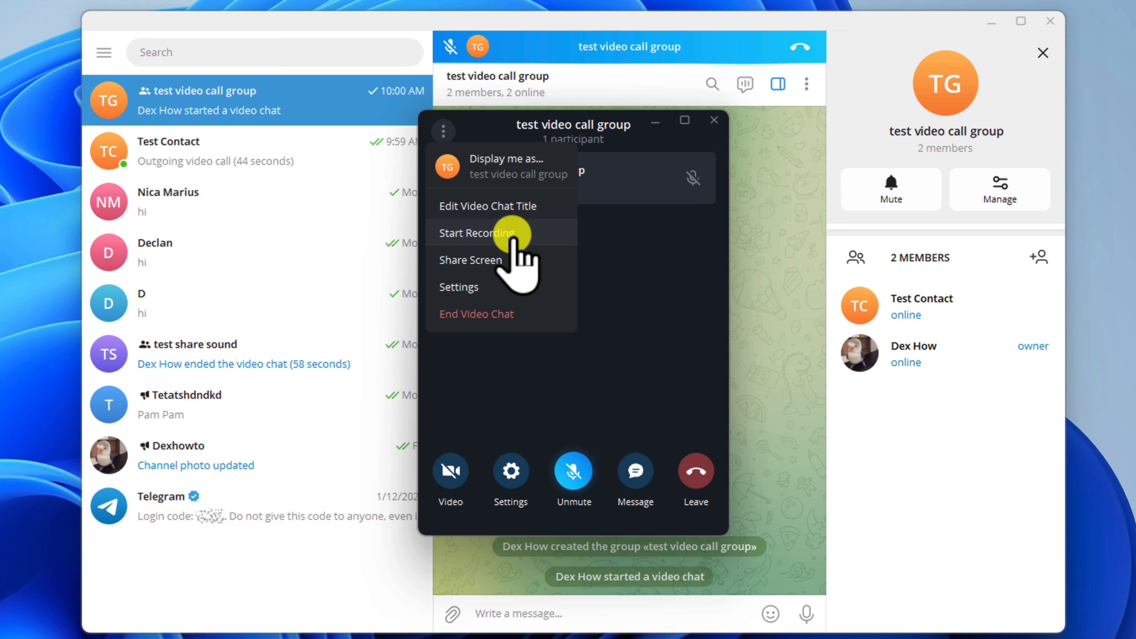
pyautogui.click(478, 287)
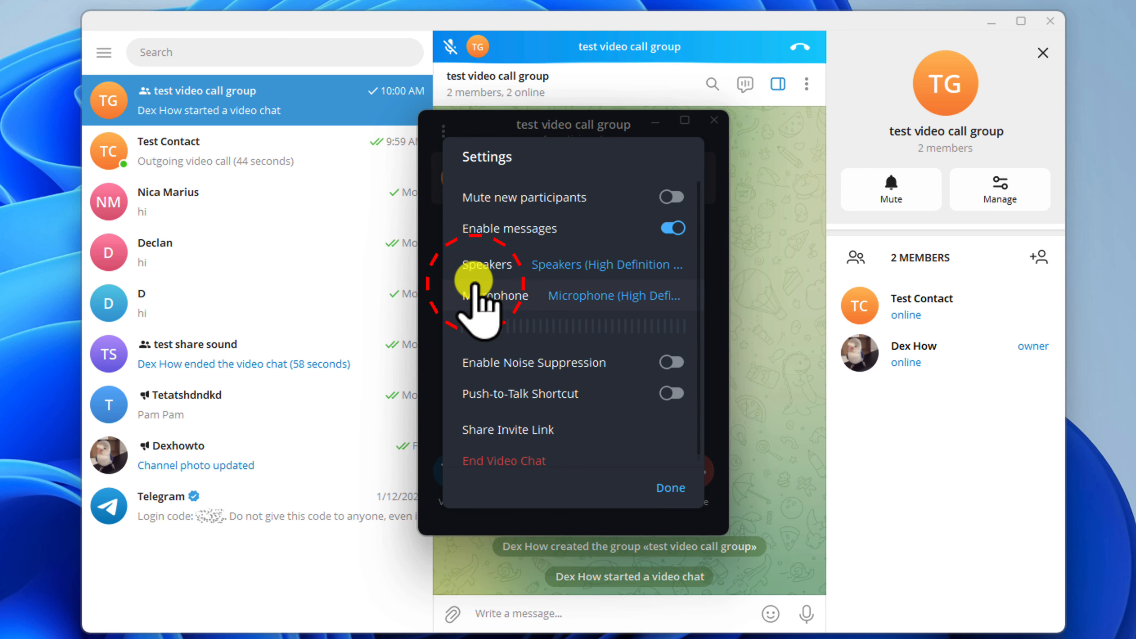
pyautogui.click(667, 197)
pyautogui.scroll(-1, 672, 371)
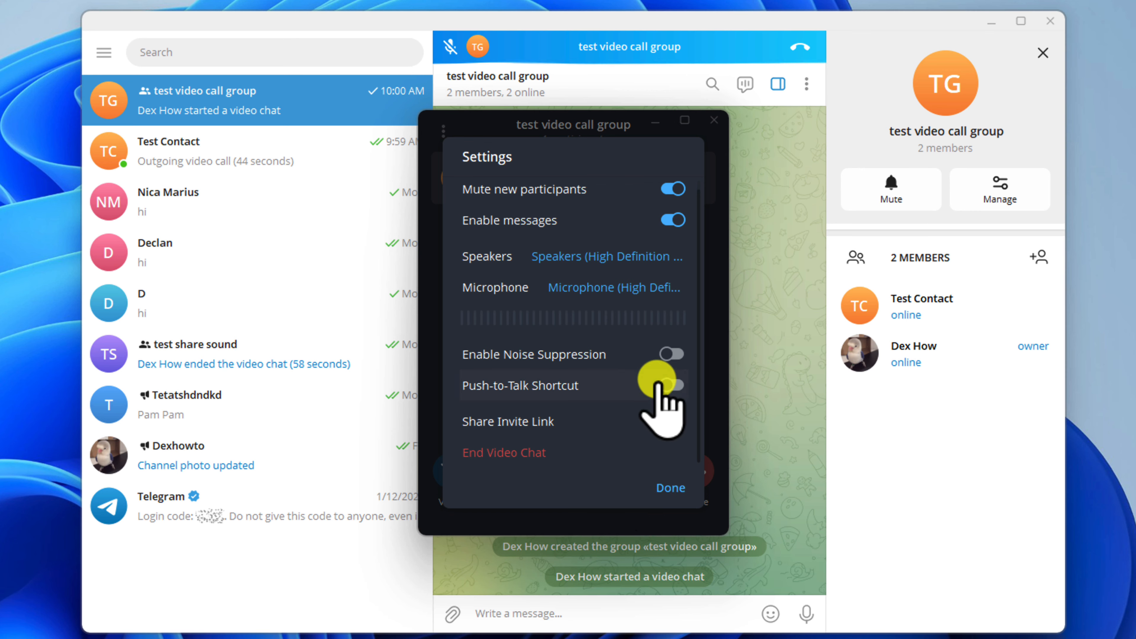
pyautogui.click(671, 355)
pyautogui.click(670, 384)
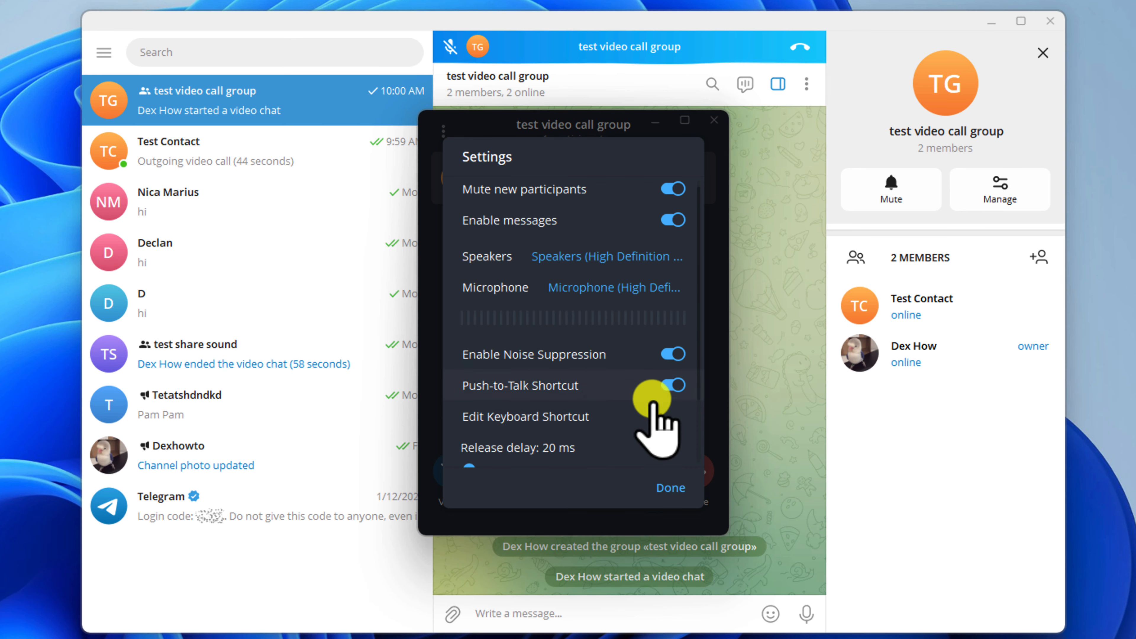
pyautogui.scroll(-3, 631, 470)
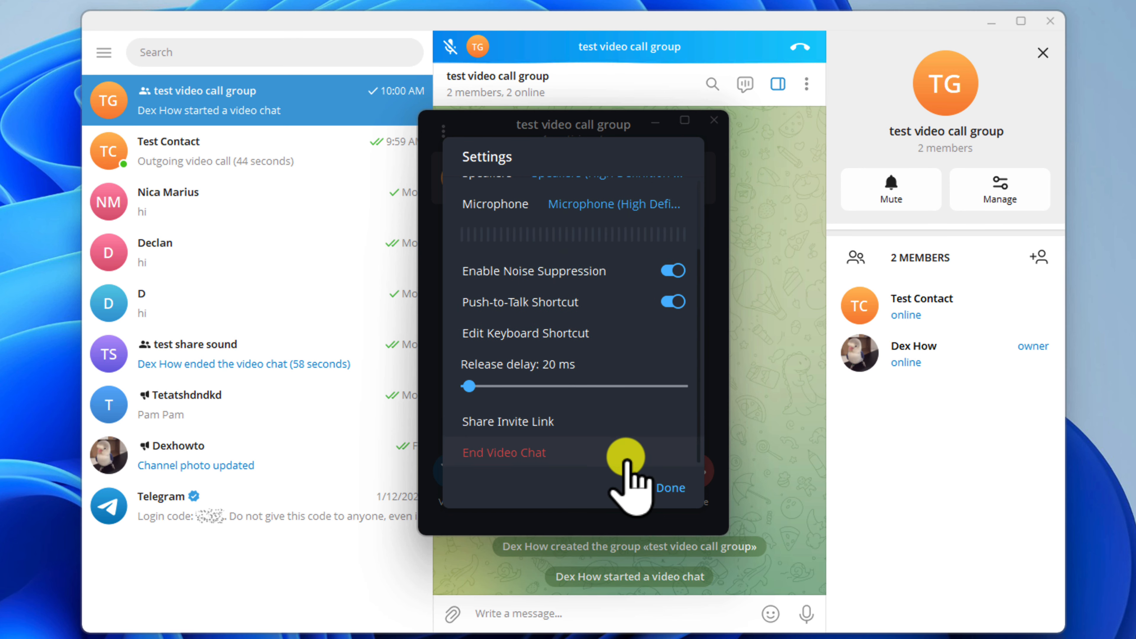
pyautogui.click(666, 485)
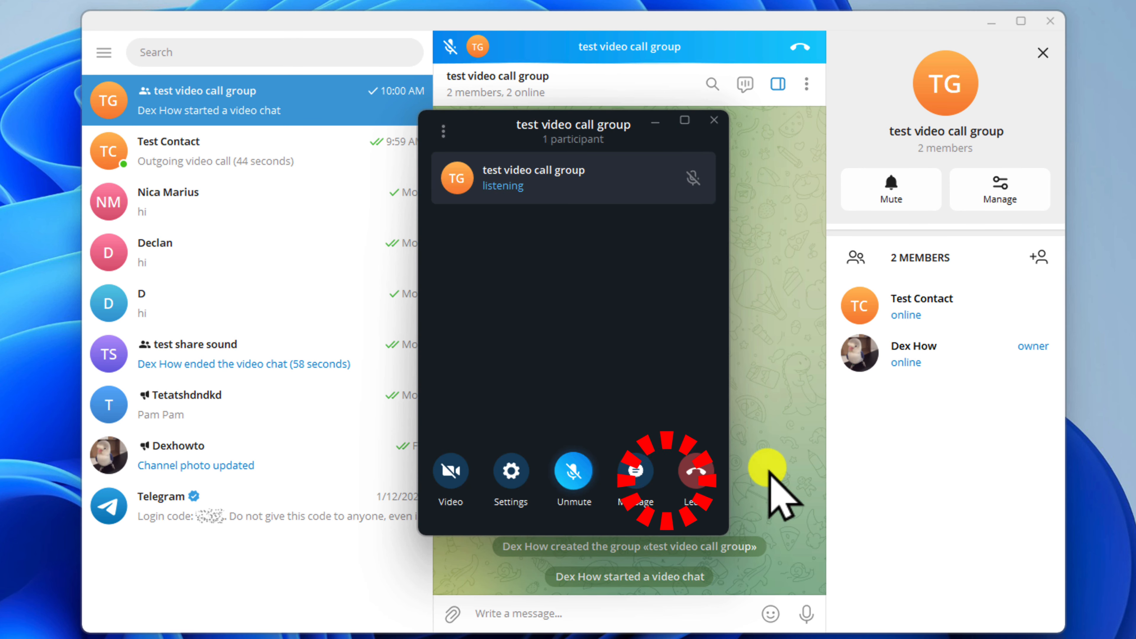
pyautogui.click(526, 490)
pyautogui.click(668, 488)
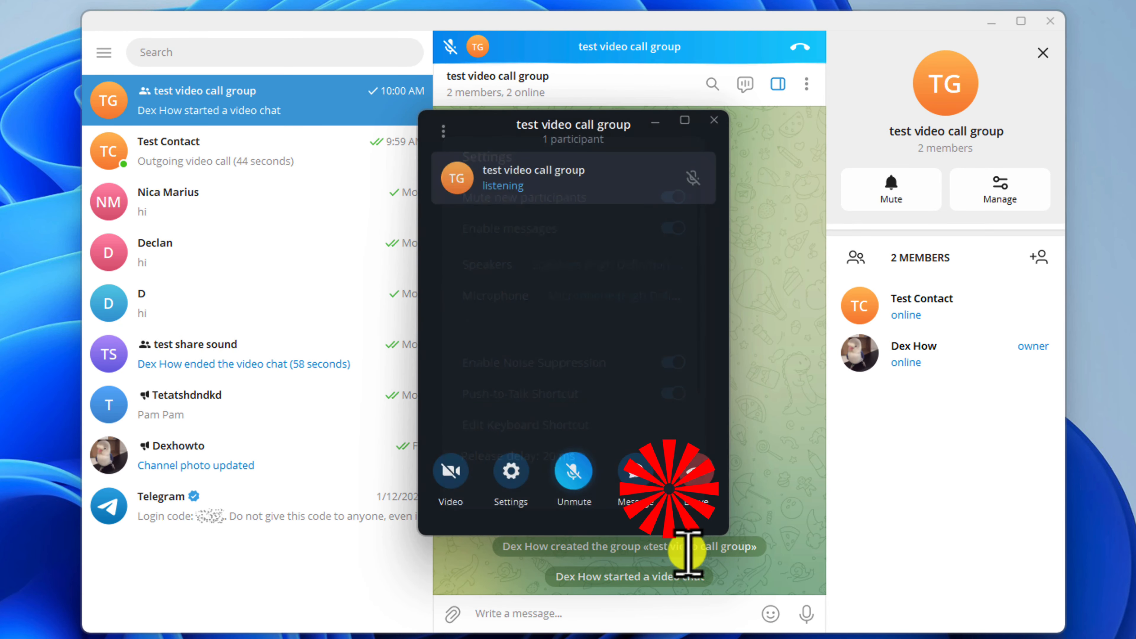
# Step: Send a fire emoji reaction in the video chat and view the listed participant's volume control
pyautogui.click(639, 481)
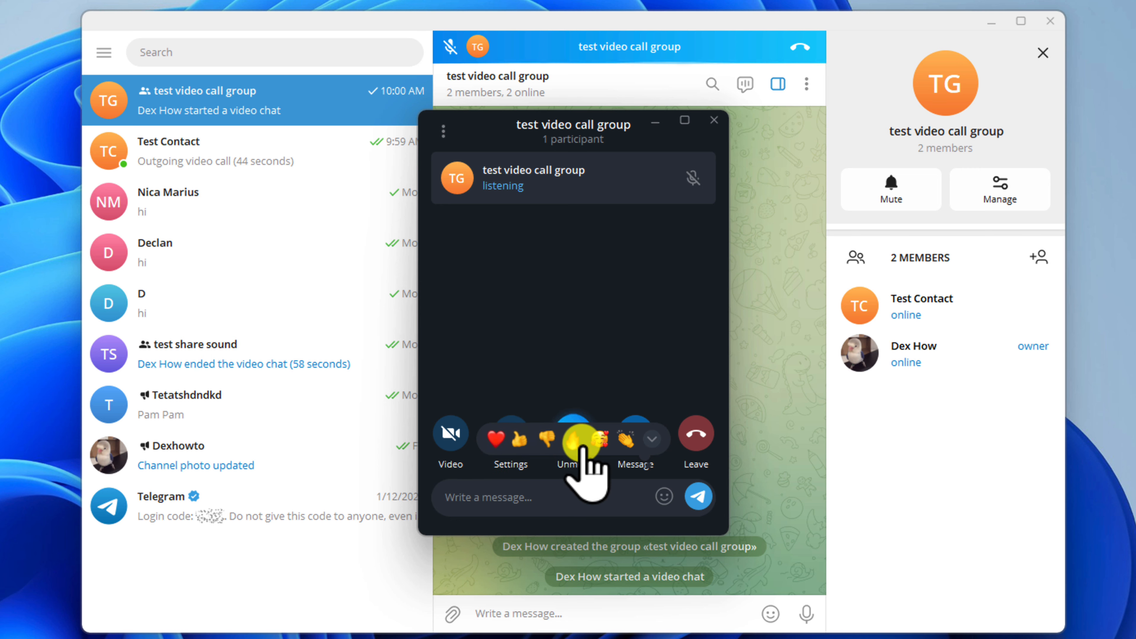
pyautogui.click(577, 441)
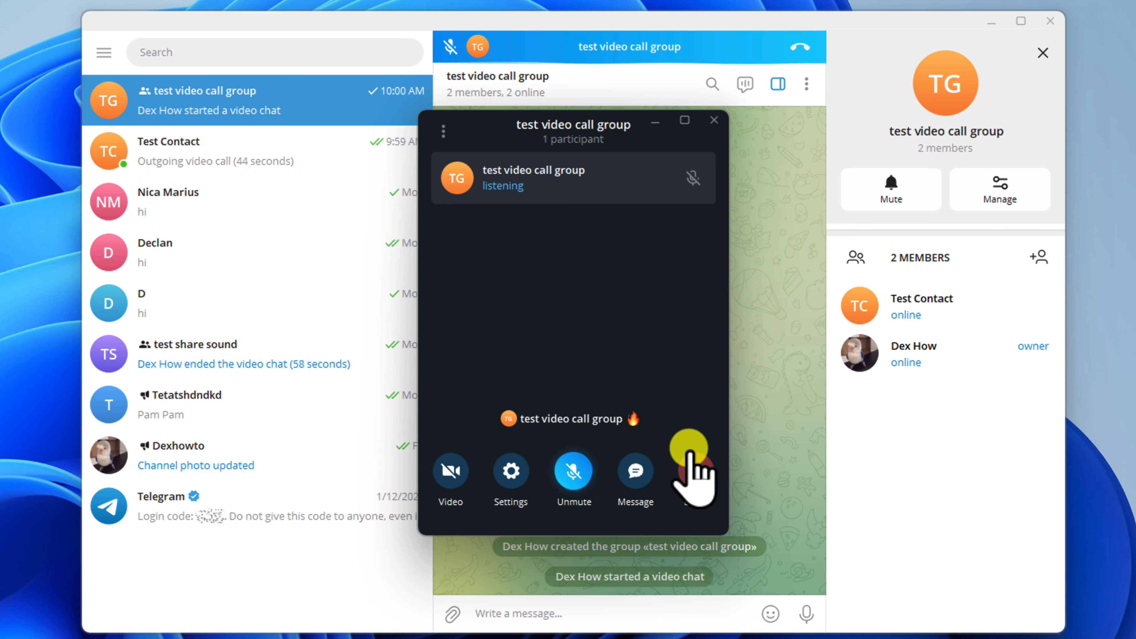
pyautogui.click(691, 176)
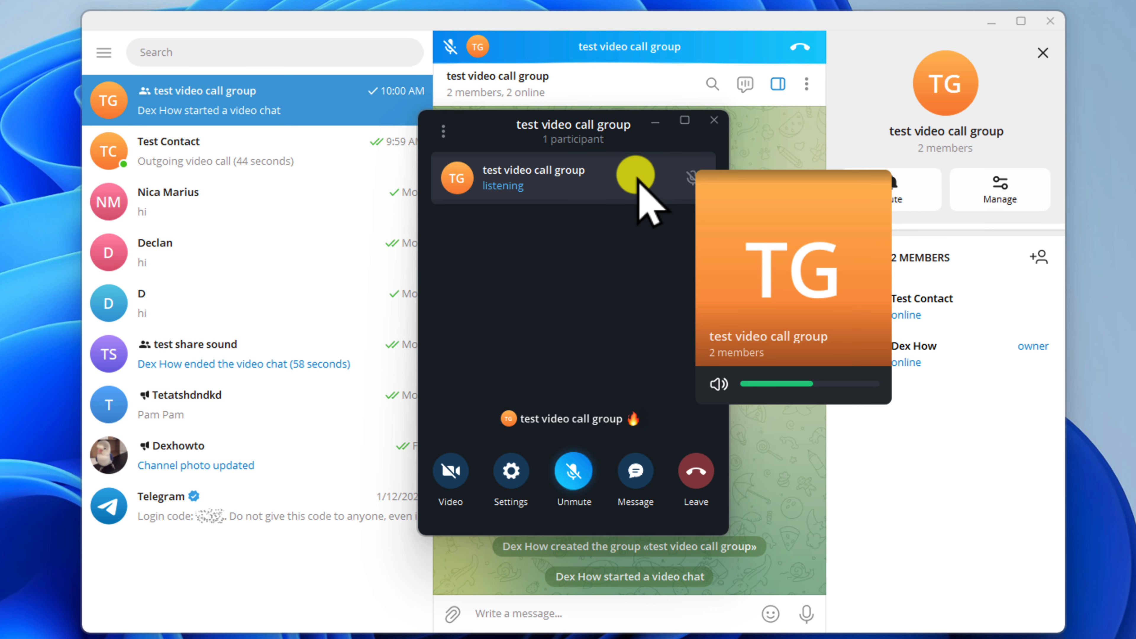
pyautogui.click(637, 179)
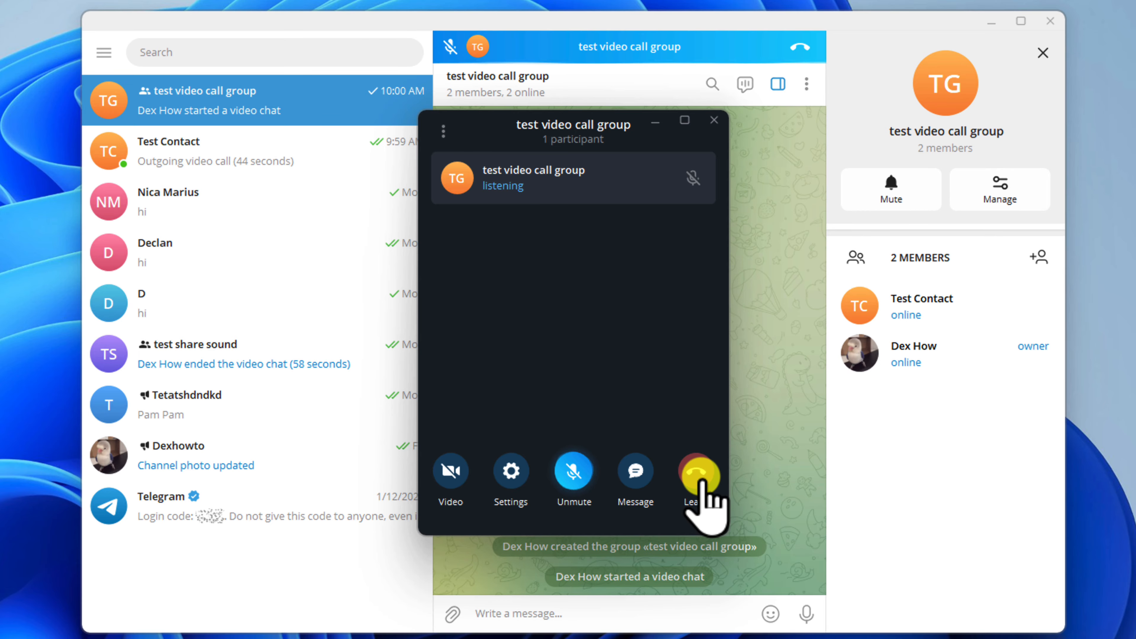
# Step: Leave the group video chat with the option to end the video chat enabled
pyautogui.click(700, 477)
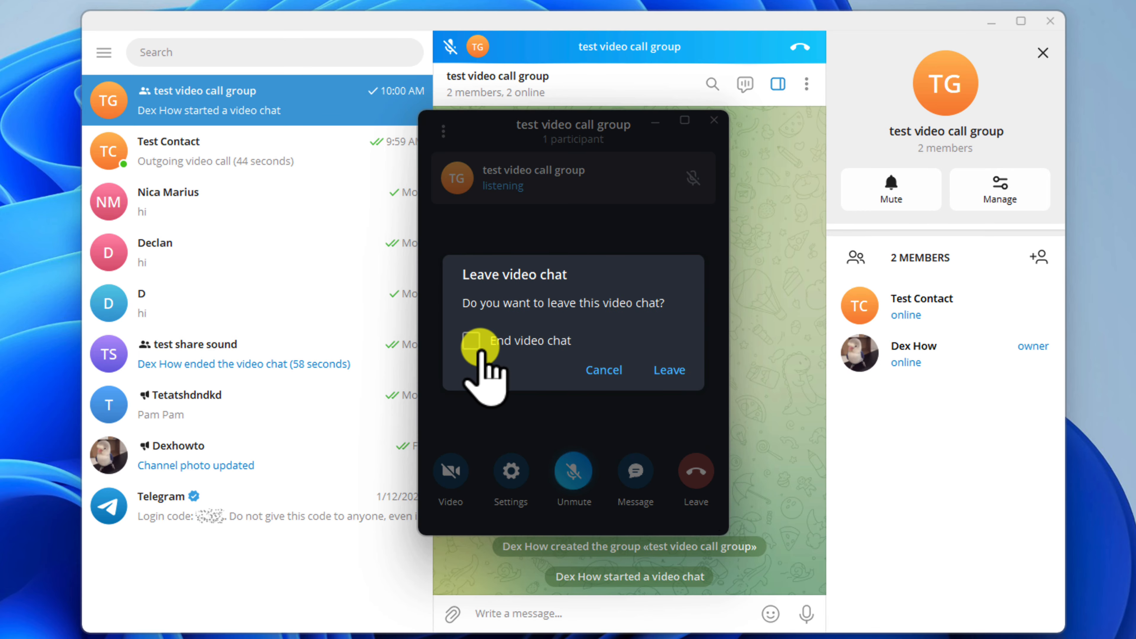
pyautogui.click(481, 340)
pyautogui.click(670, 370)
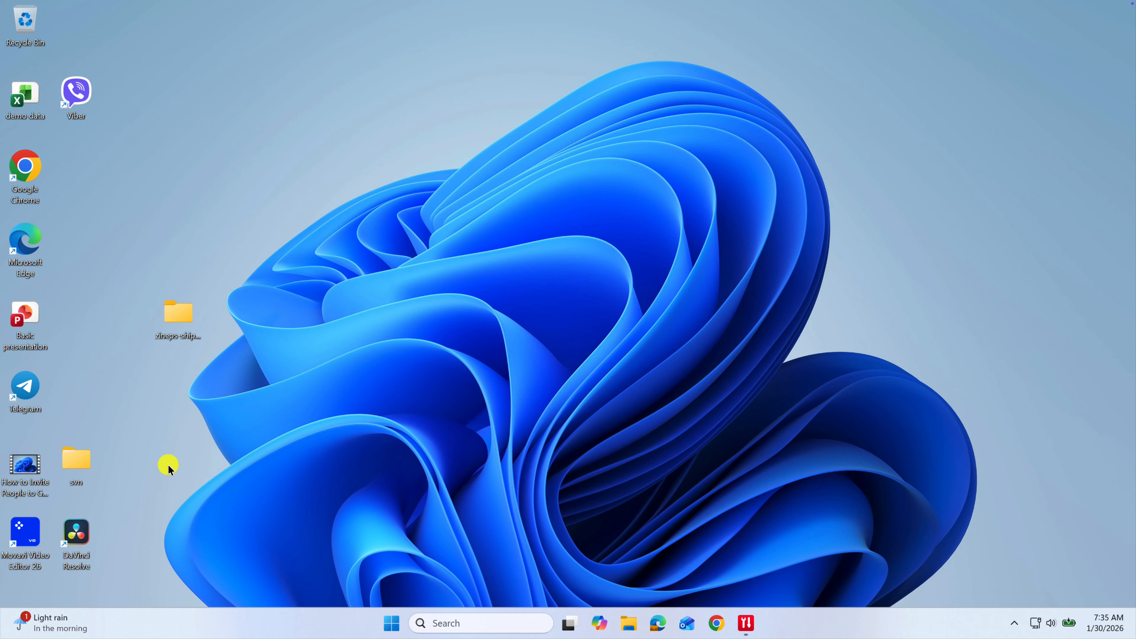
# Step: Launch Telegram from the desktop and move its window slightly down and to the right
pyautogui.click(169, 466)
pyautogui.click(37, 393)
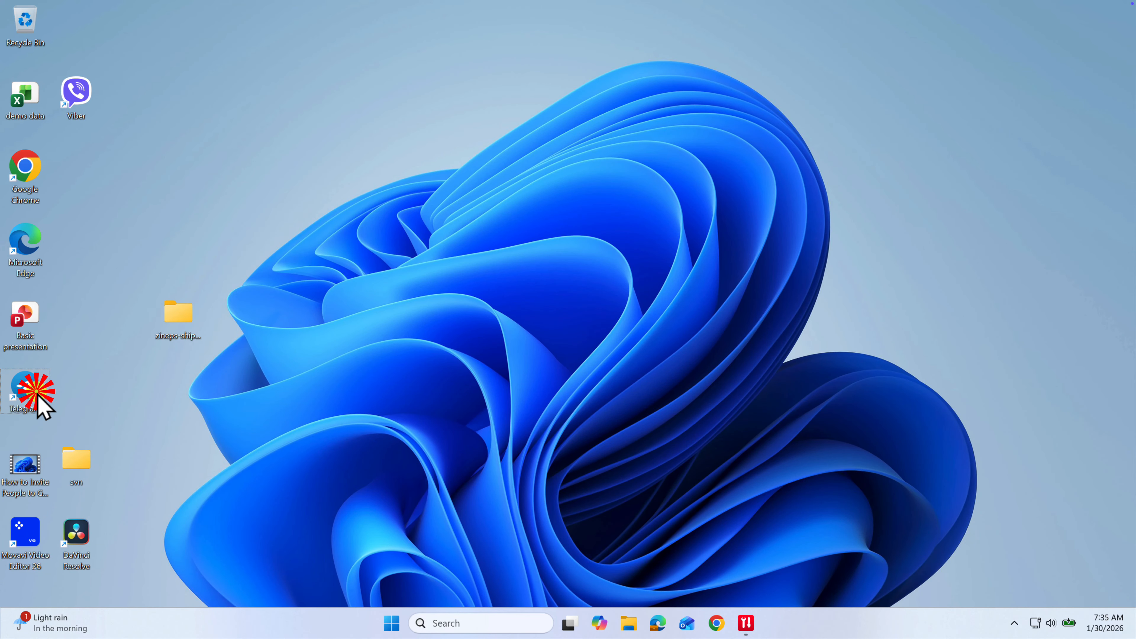
pyautogui.doubleClick(38, 394)
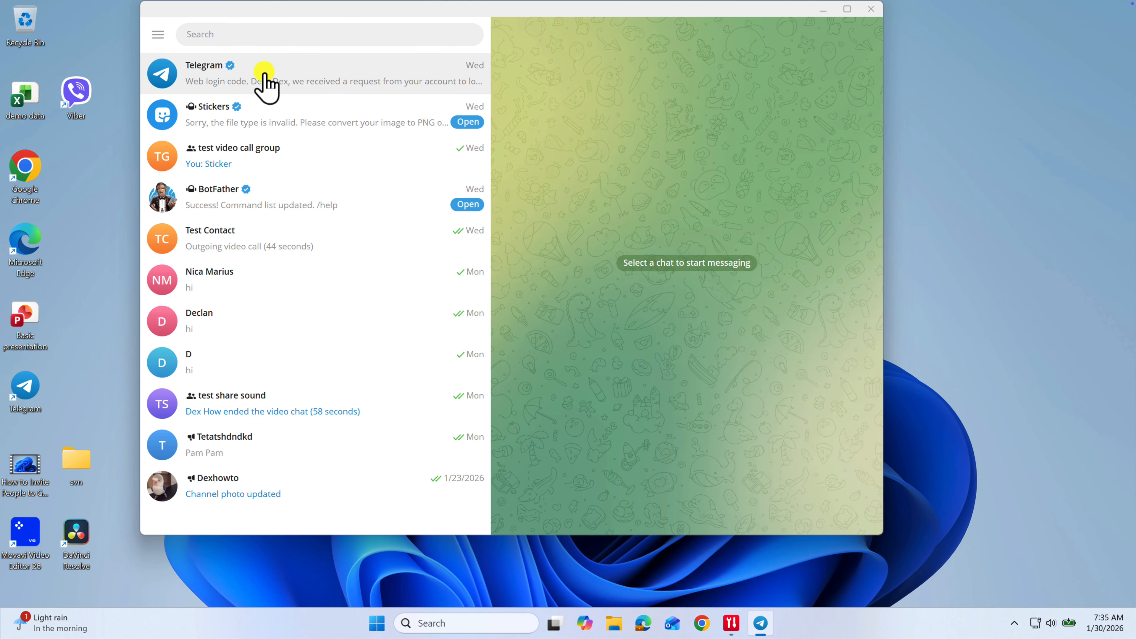
pyautogui.moveTo(480, 14); pyautogui.dragTo(512, 40)
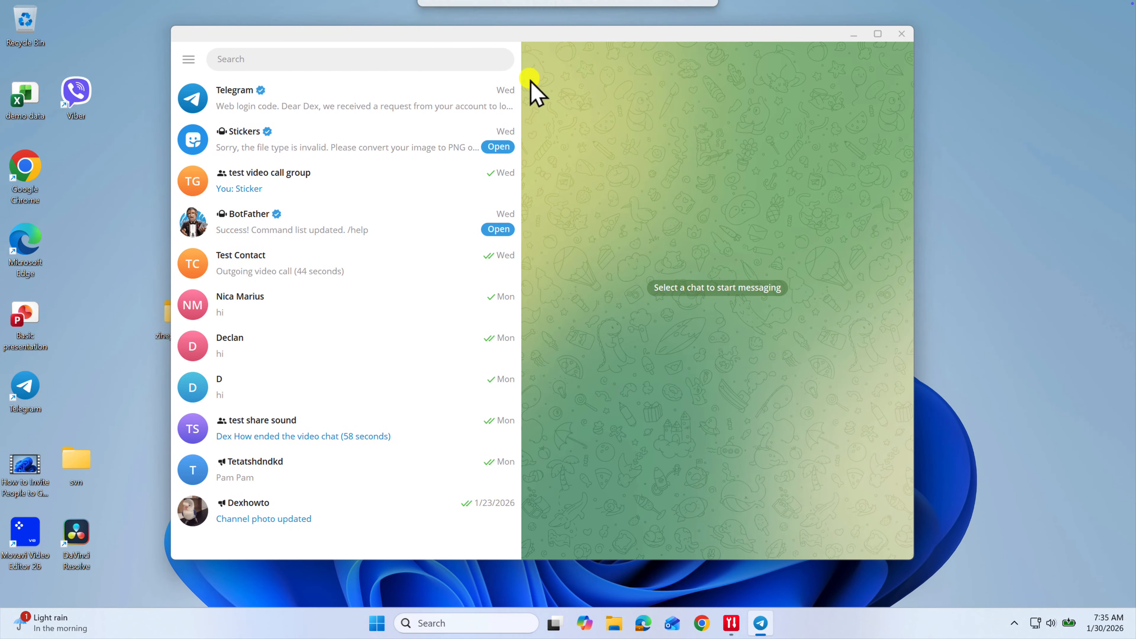
# Step: Open the Speakers and Camera settings of the Telegram account
pyautogui.click(190, 62)
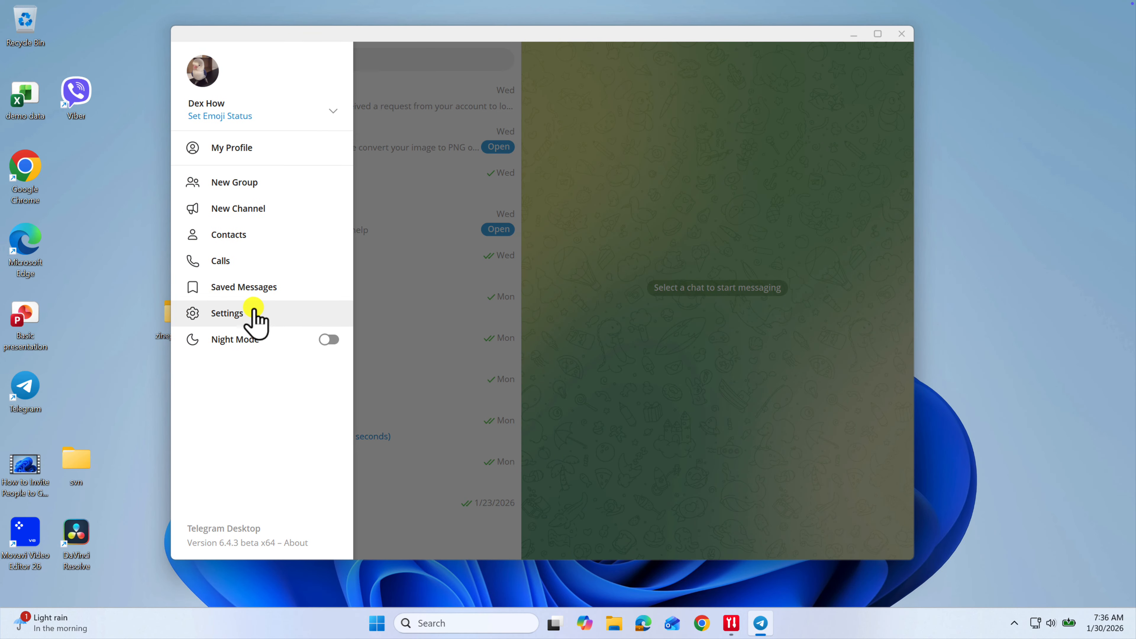
pyautogui.click(244, 308)
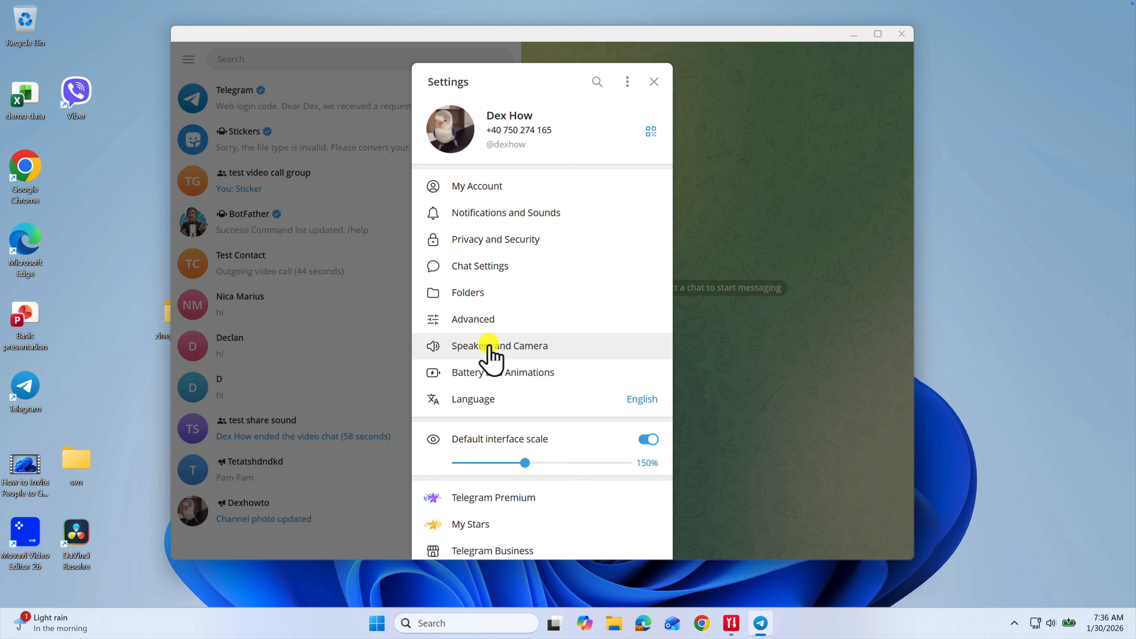
pyautogui.click(488, 346)
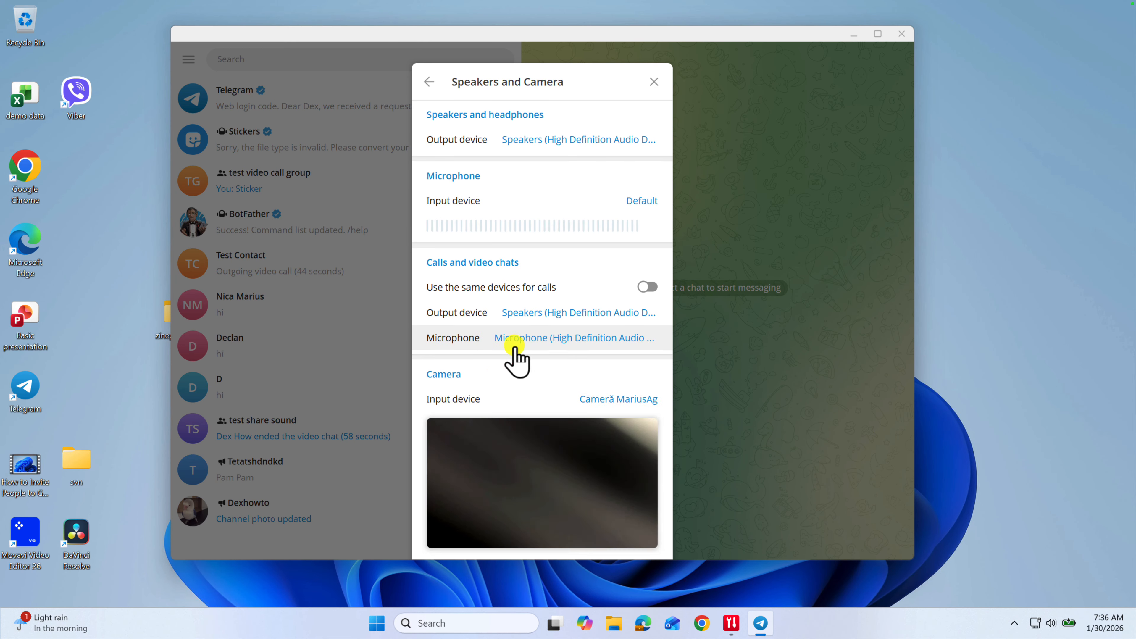
# Step: Review the call audio devices and available camera input devices, keep the selected camera, and close Telegram
pyautogui.scroll(-1, 554, 455)
pyautogui.scroll(1, 565, 454)
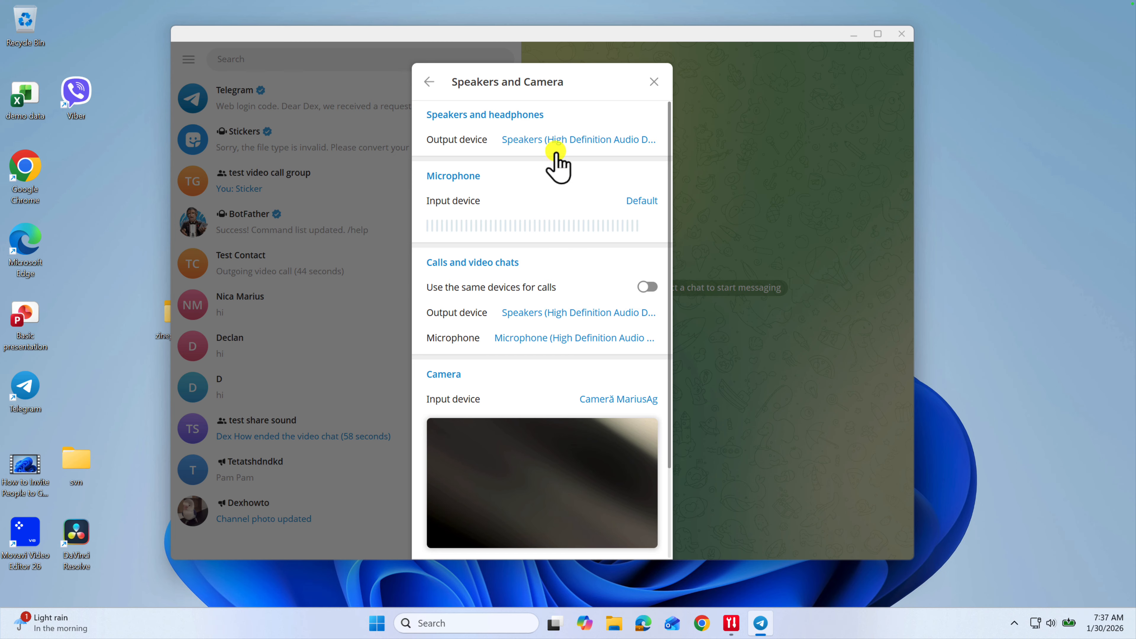
pyautogui.scroll(-1, 555, 437)
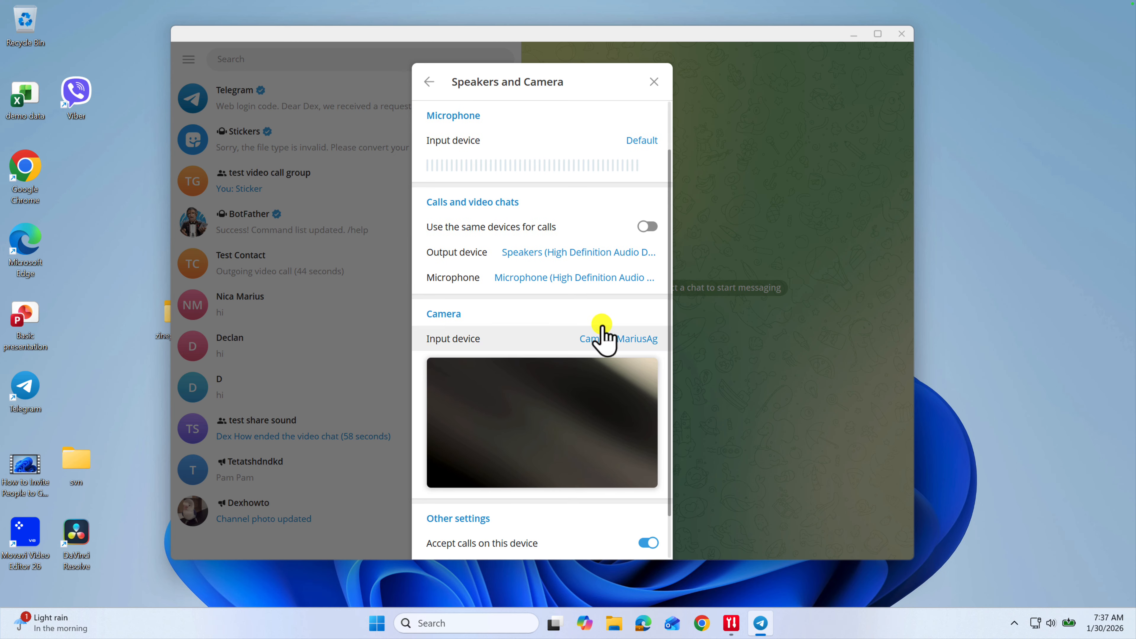
pyautogui.click(606, 339)
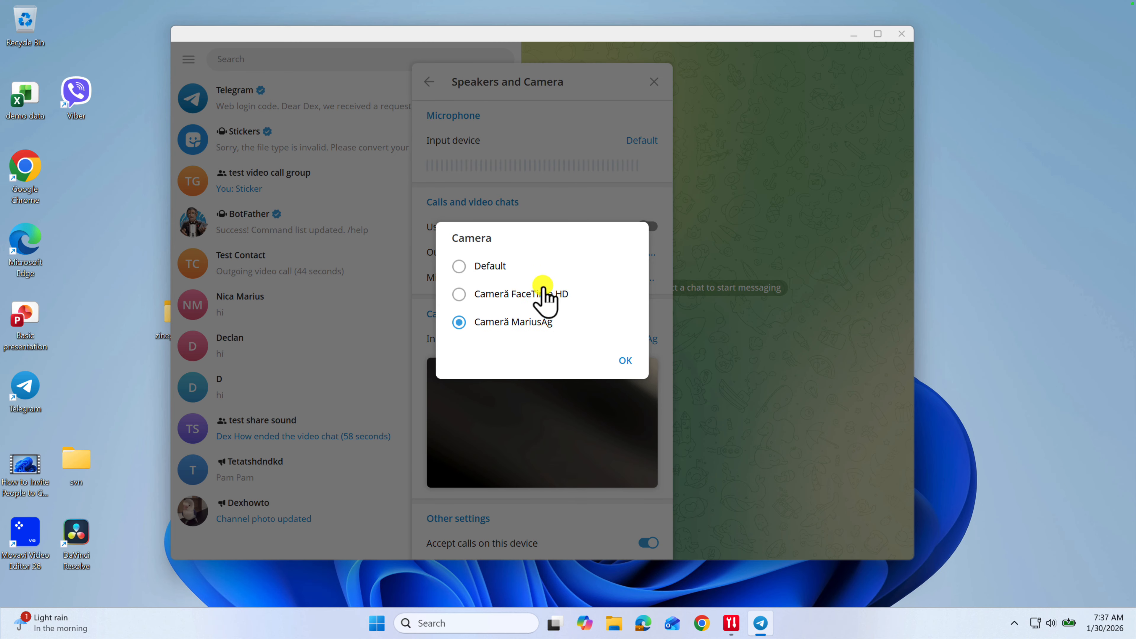
pyautogui.click(624, 361)
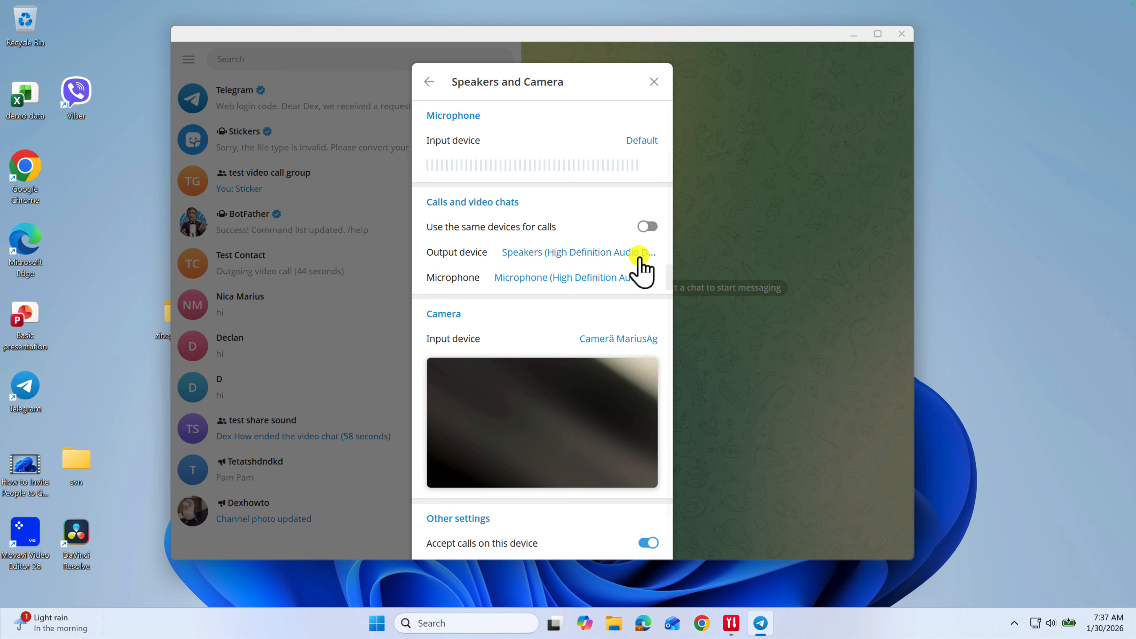
pyautogui.click(655, 82)
pyautogui.click(900, 34)
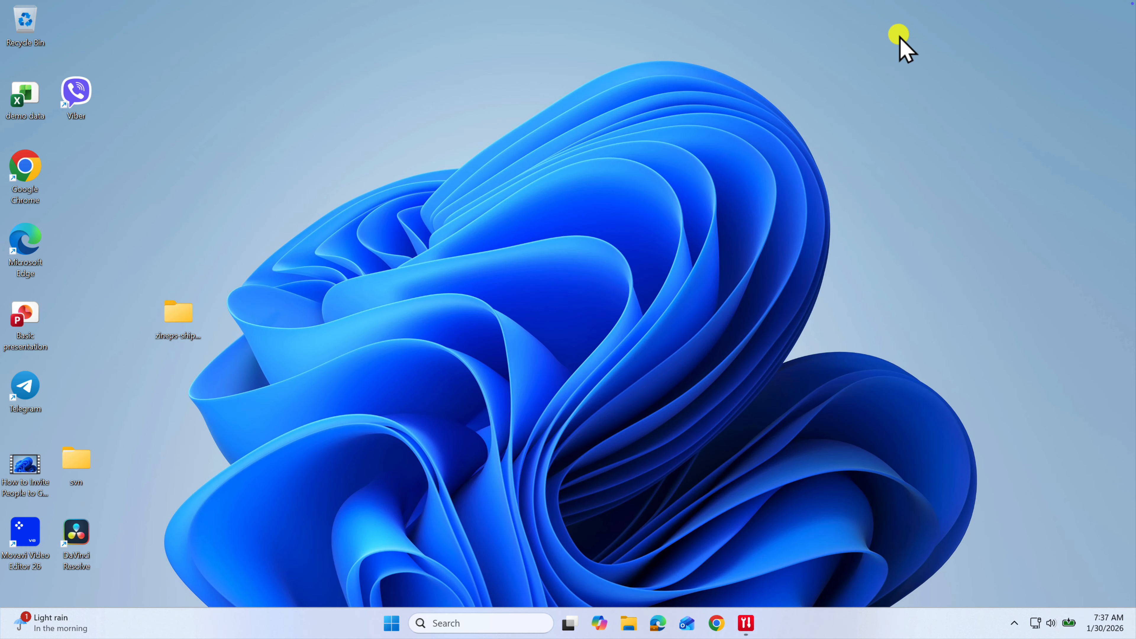
# Step: Switch to Windows Settings and examine the camera access permissions for apps under Privacy & security
pyautogui.click(397, 630)
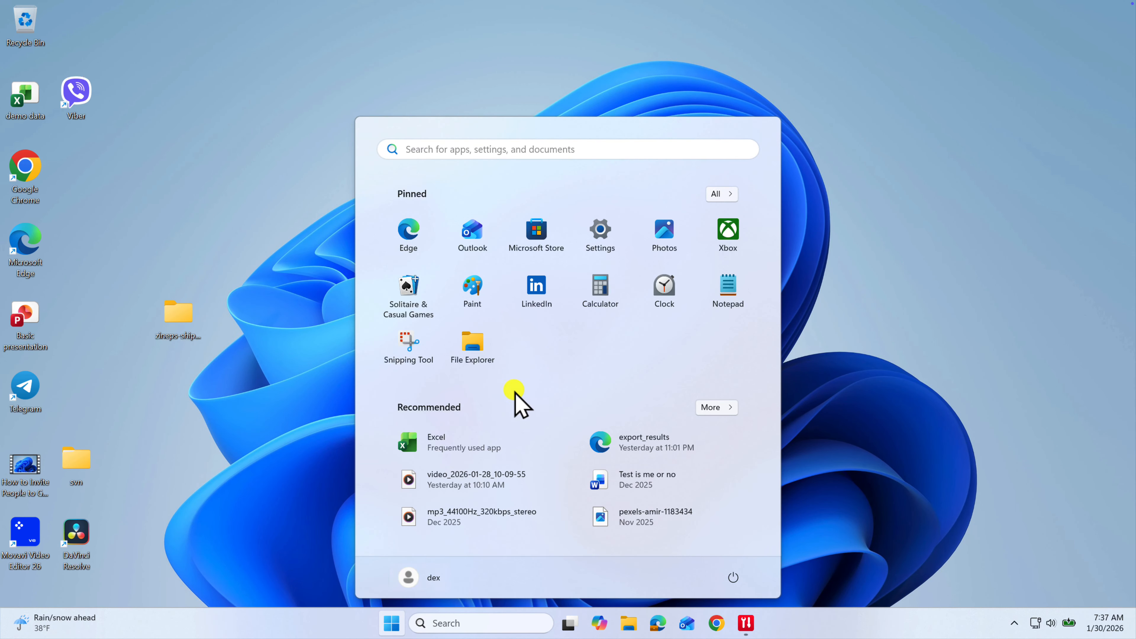
pyautogui.click(615, 231)
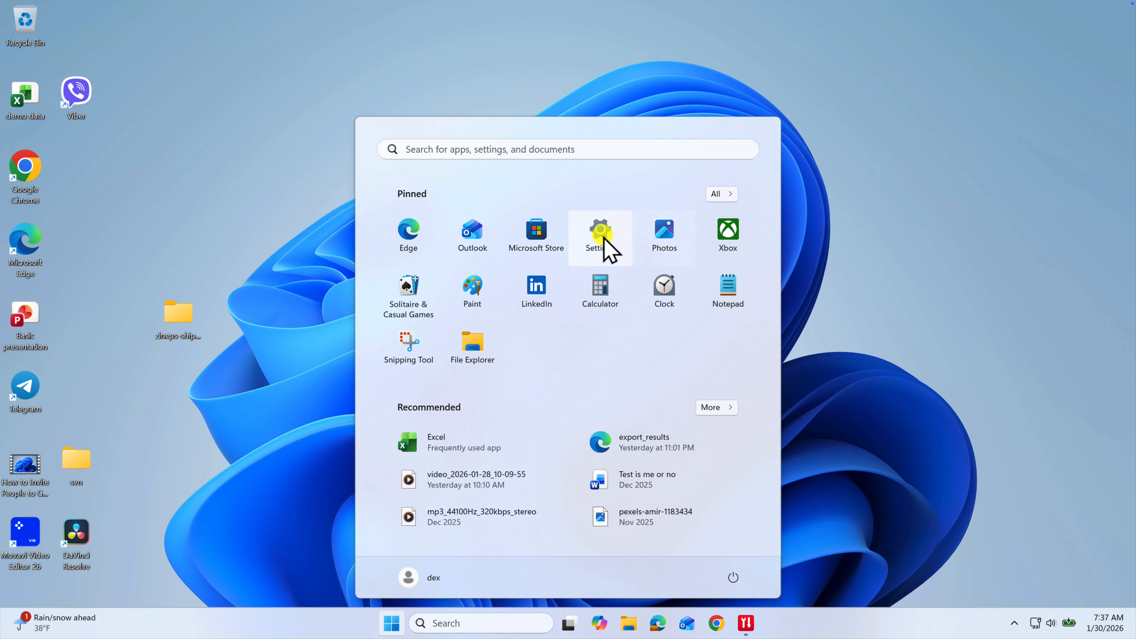
pyautogui.click(591, 233)
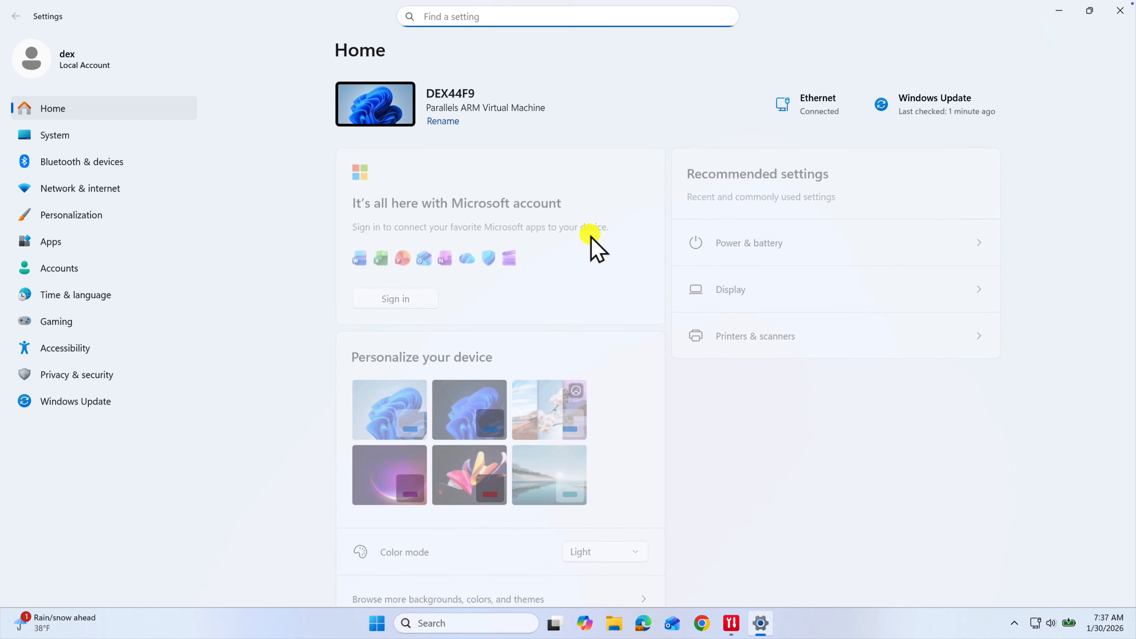
pyautogui.click(76, 378)
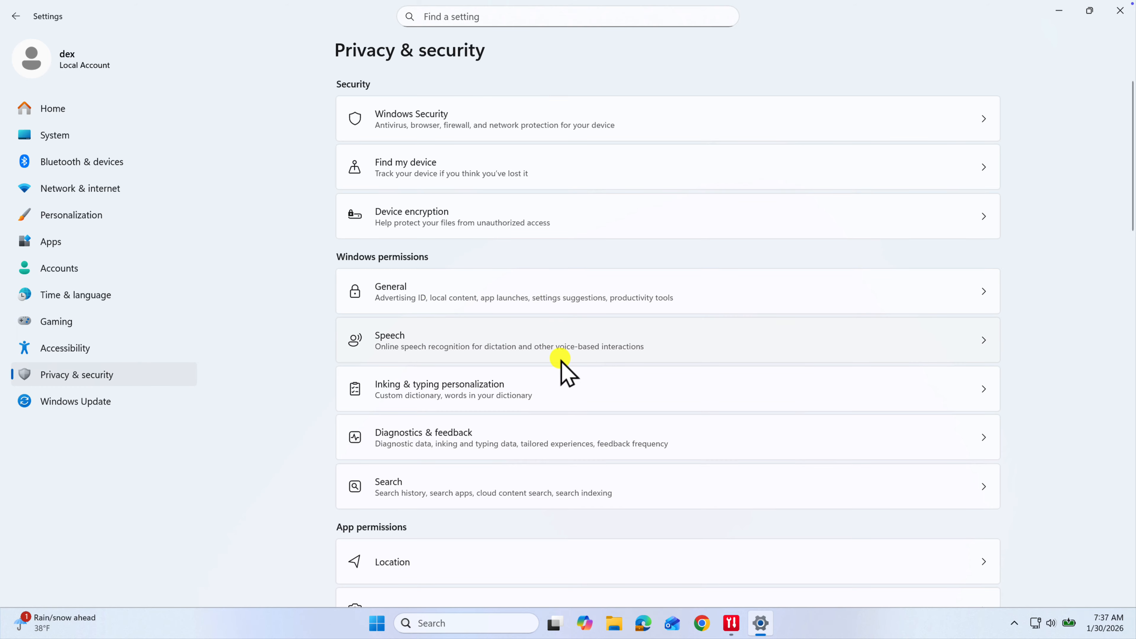
pyautogui.scroll(-2, 585, 470)
pyautogui.scroll(-1, 528, 492)
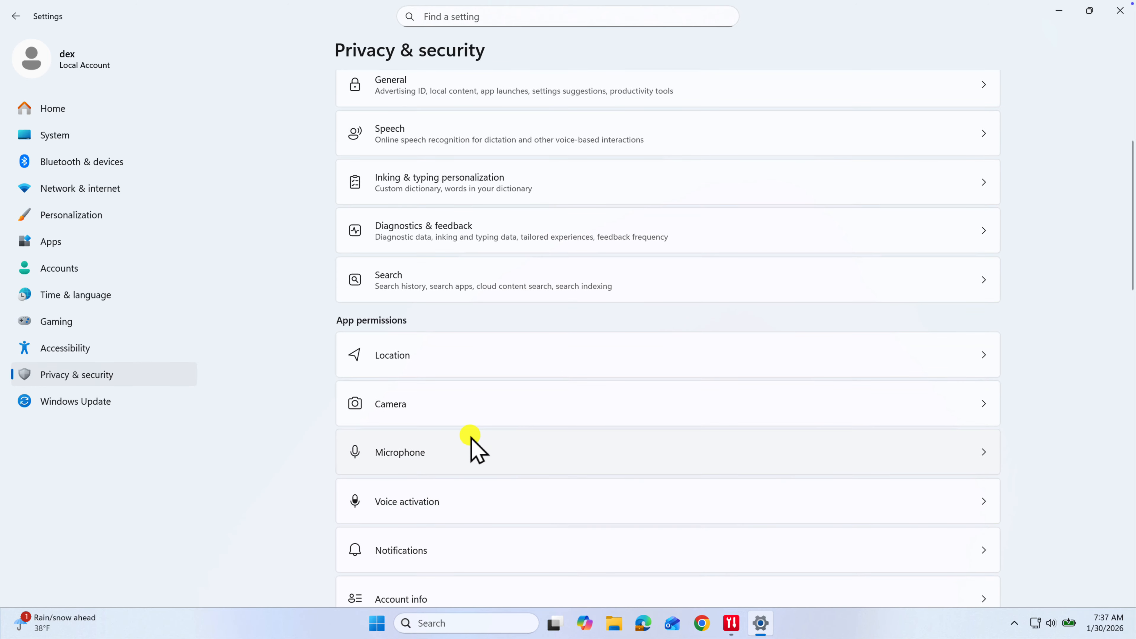
pyautogui.click(477, 416)
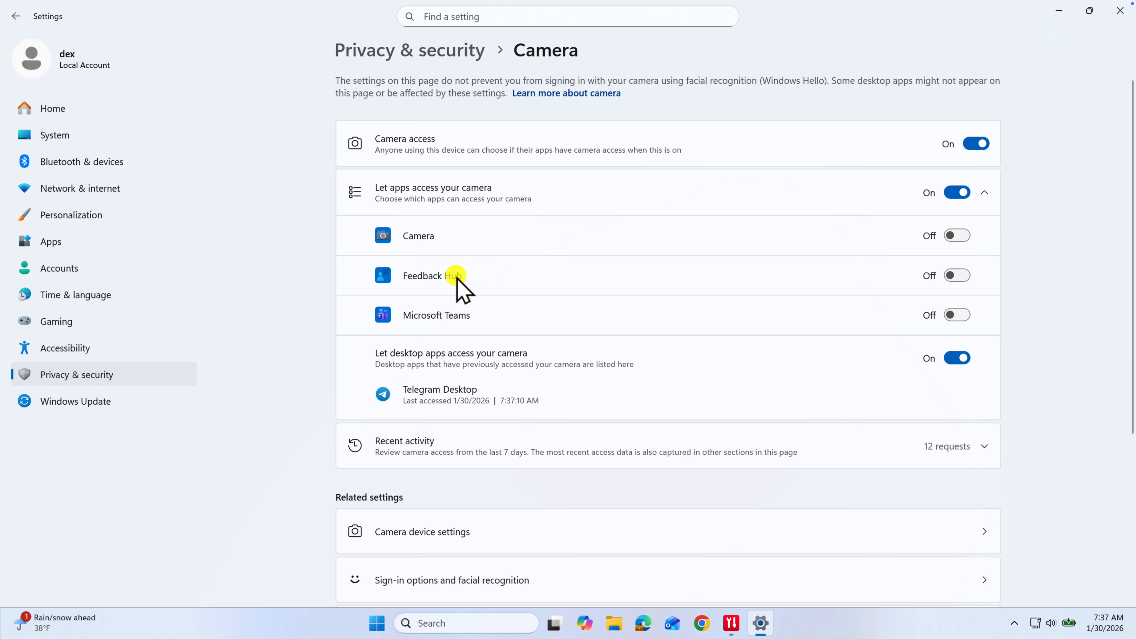
# Step: Examine the microphone access permissions for apps under Privacy & security, and close Windows Settings
pyautogui.click(447, 52)
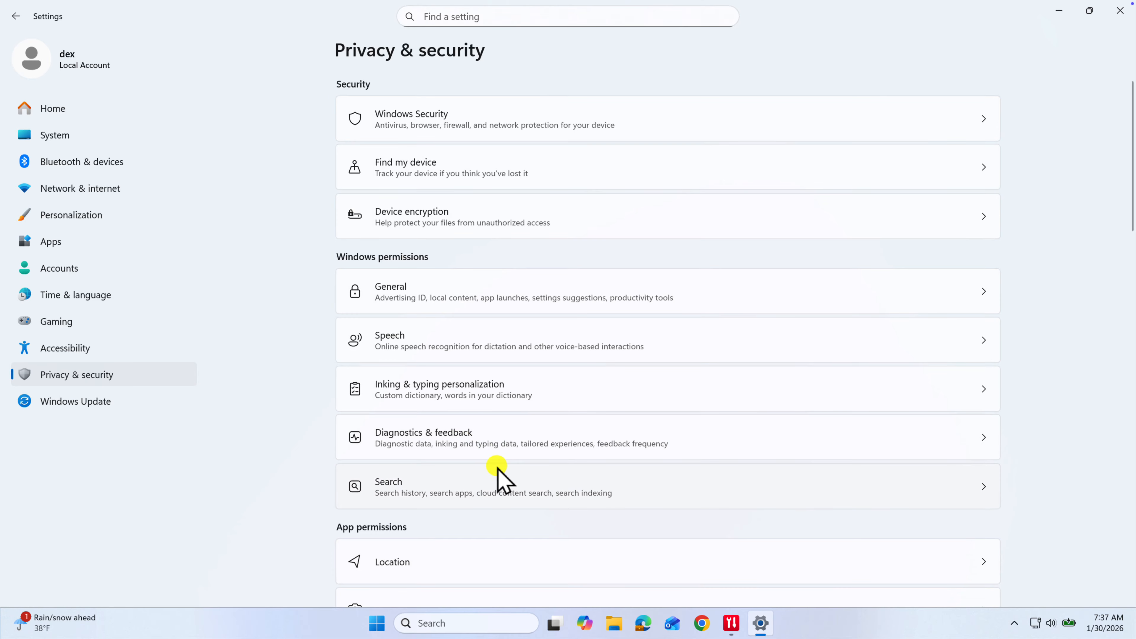
pyautogui.scroll(-5, 499, 468)
pyautogui.click(448, 421)
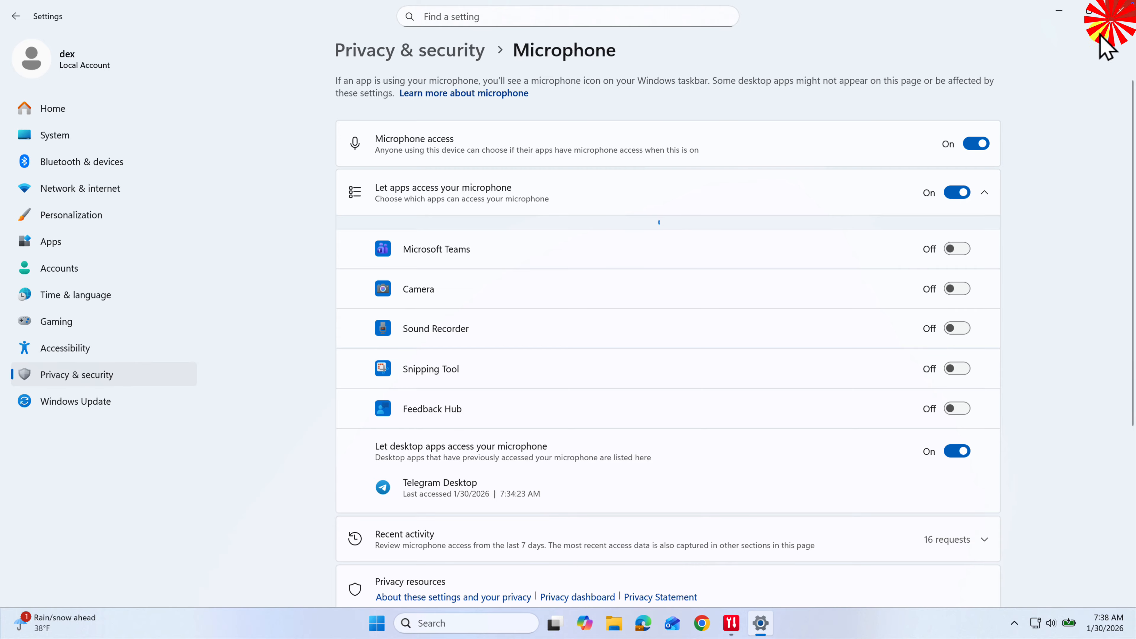
pyautogui.click(1109, 14)
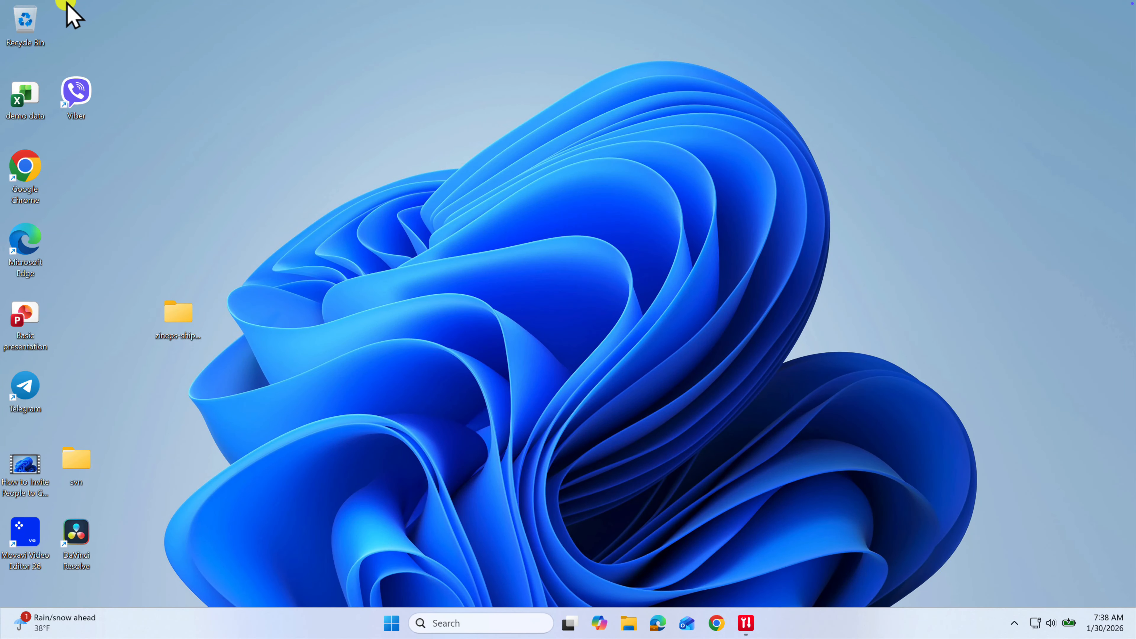